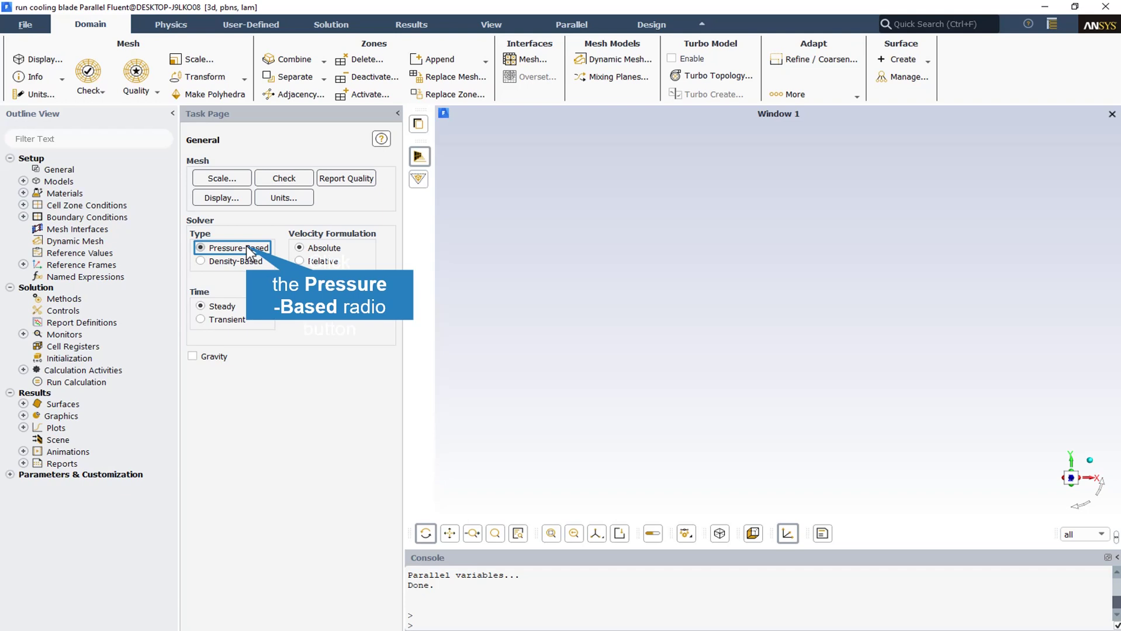
Step: Use the steady solver with gravity off and review the mesh's domain extents in the Scale Mesh dialog
{"action": "left_click", "coordinate": [220, 308]}
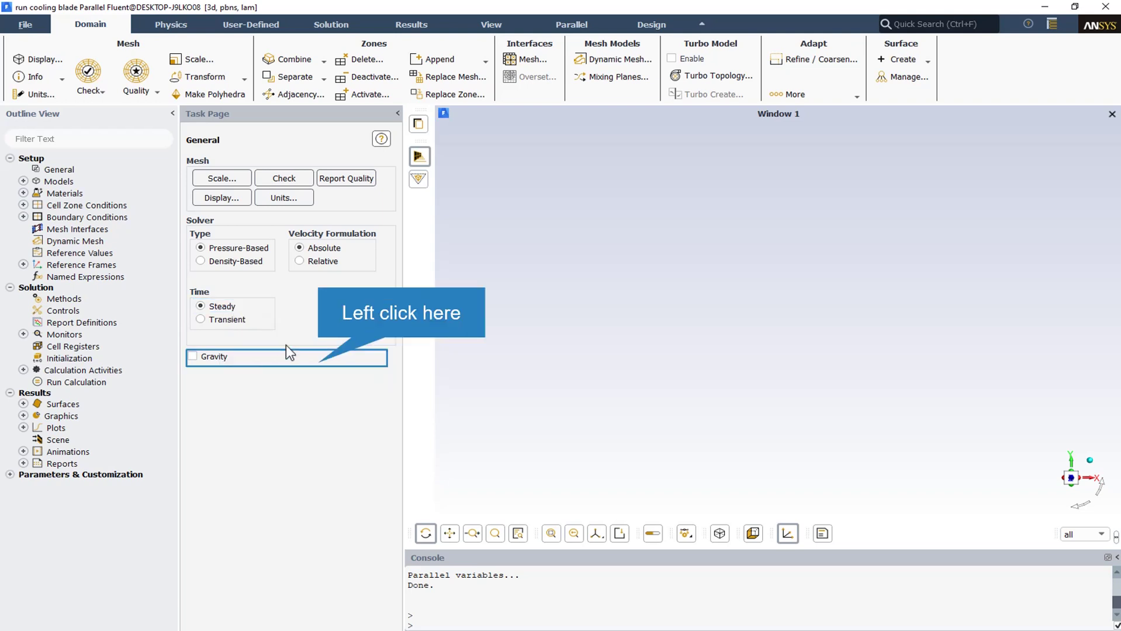
{"action": "left_click", "coordinate": [318, 363]}
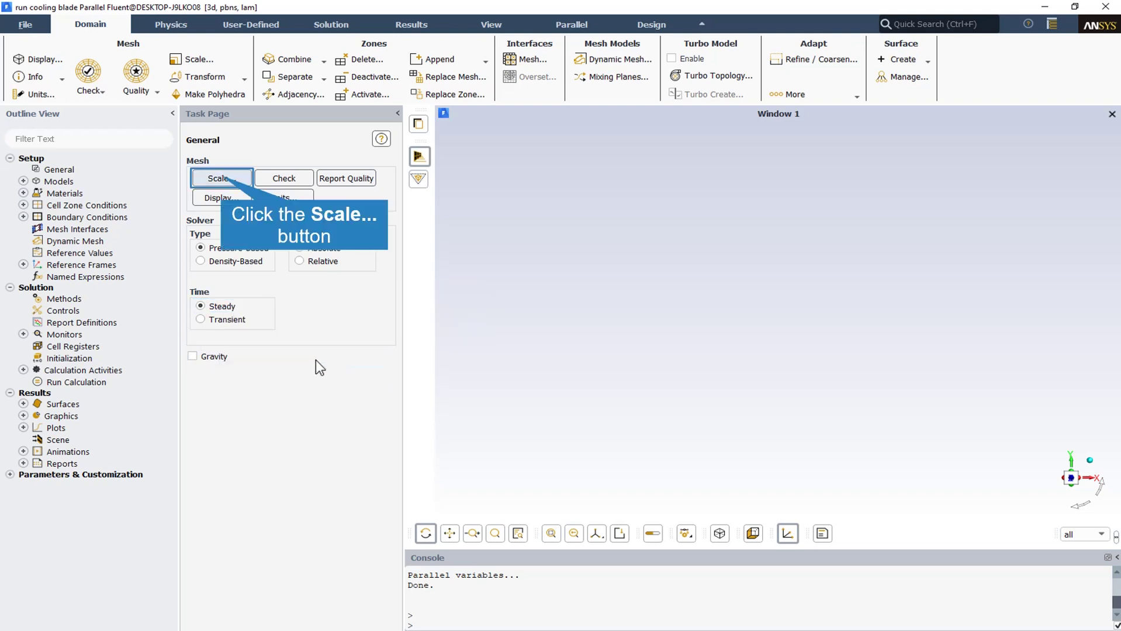
{"action": "left_click", "coordinate": [220, 177]}
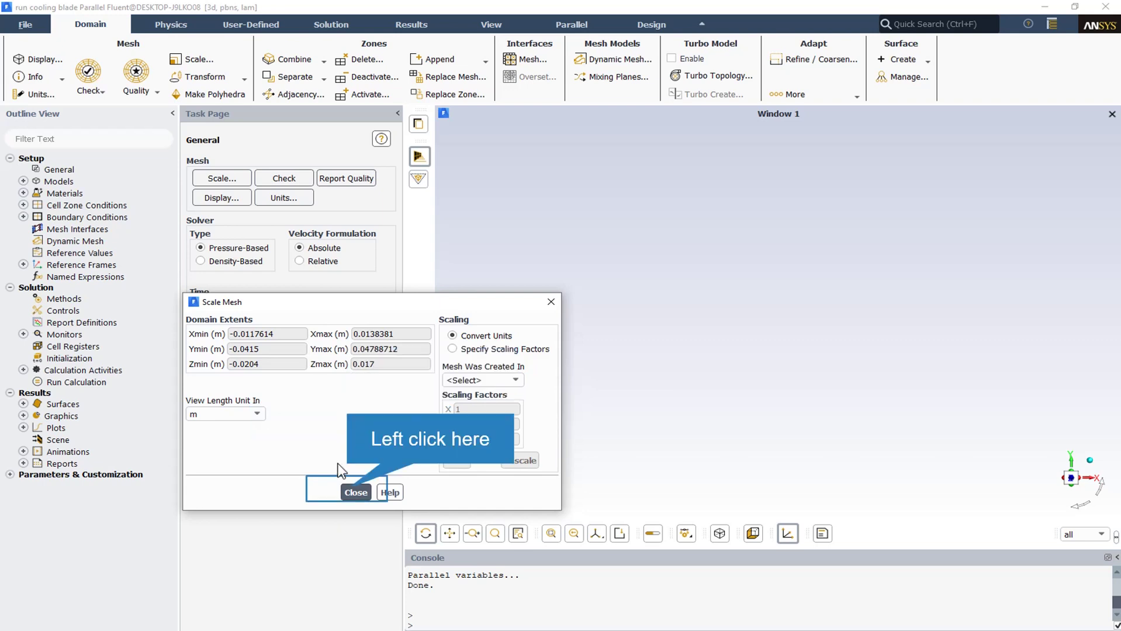
{"action": "left_click", "coordinate": [351, 491]}
Step: Display only the blade surface of the mesh and orient it to the isometric view
{"action": "left_click", "coordinate": [237, 199]}
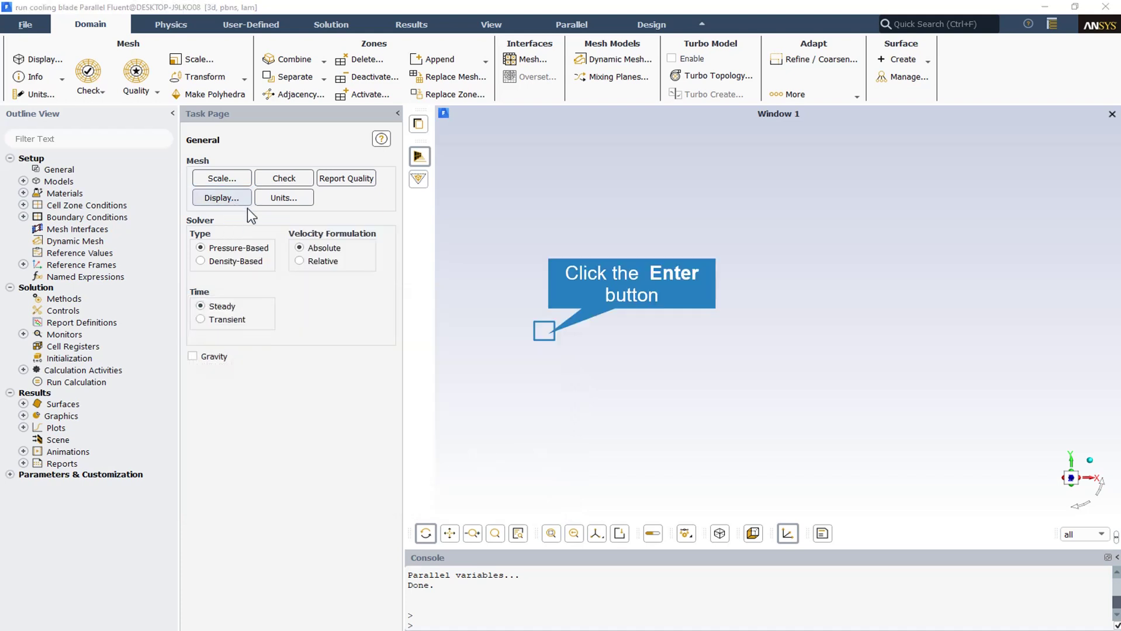
{"action": "key", "text": "Return"}
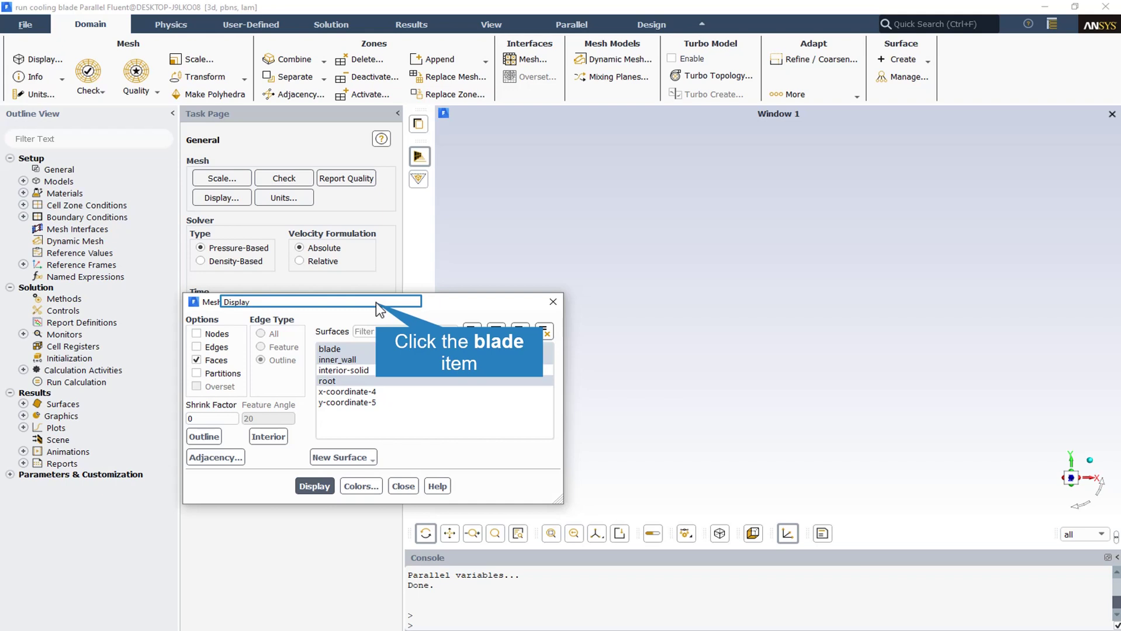
{"action": "left_click", "coordinate": [329, 349]}
{"action": "left_click", "coordinate": [173, 422]}
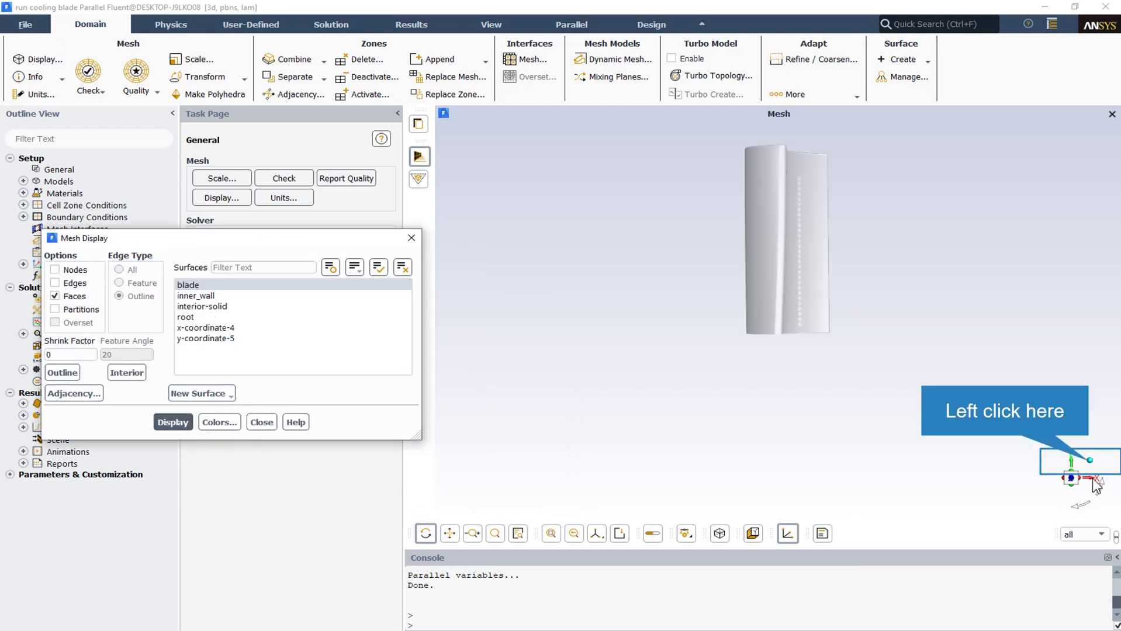
{"action": "left_click", "coordinate": [1088, 461]}
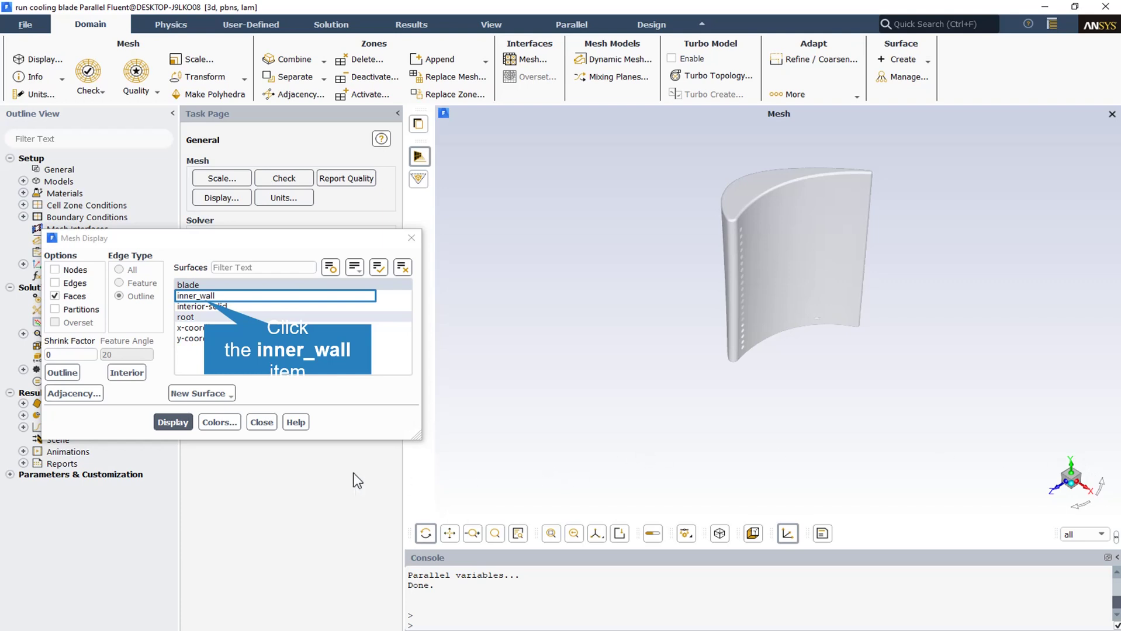
Step: Add the inner_wall surface to the mesh display, and redraw it with the blade surface hidden
{"action": "left_click", "coordinate": [204, 296]}
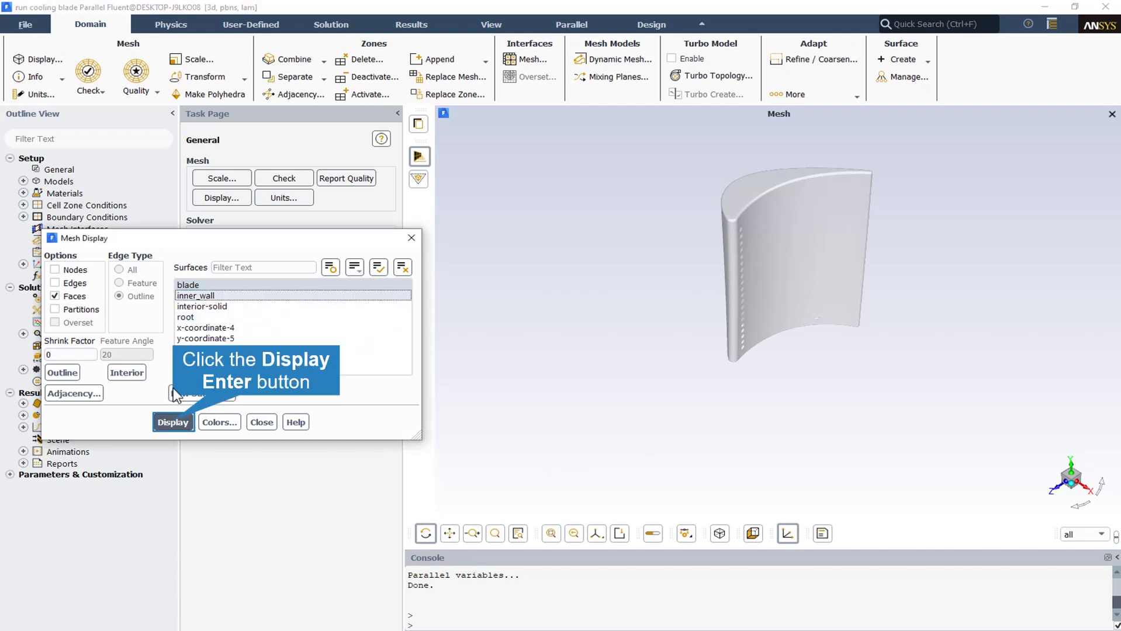
{"action": "left_click", "coordinate": [173, 421]}
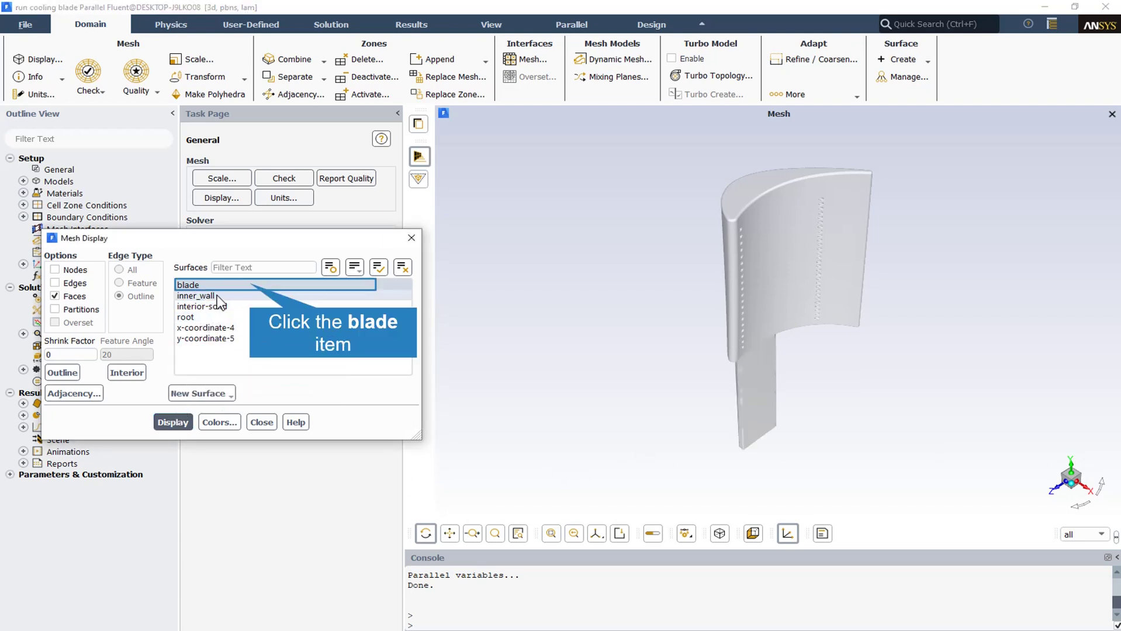
{"action": "left_click", "coordinate": [308, 283]}
{"action": "left_click", "coordinate": [169, 424]}
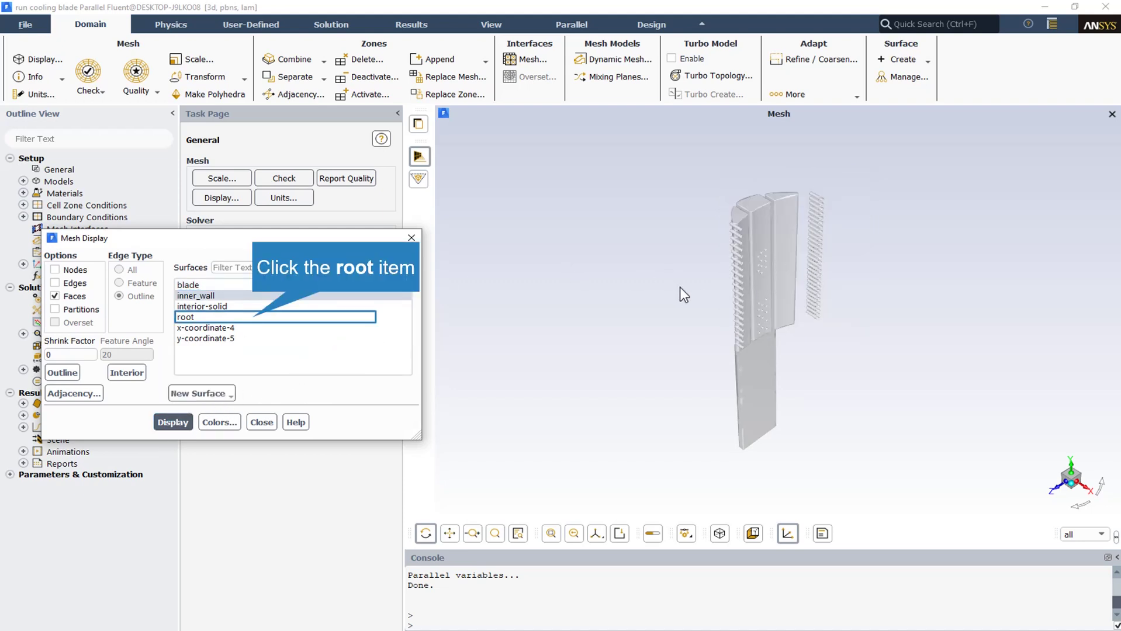
Step: Add the root surface and the blade surface to the mesh display alongside inner_wall
{"action": "left_click", "coordinate": [253, 318]}
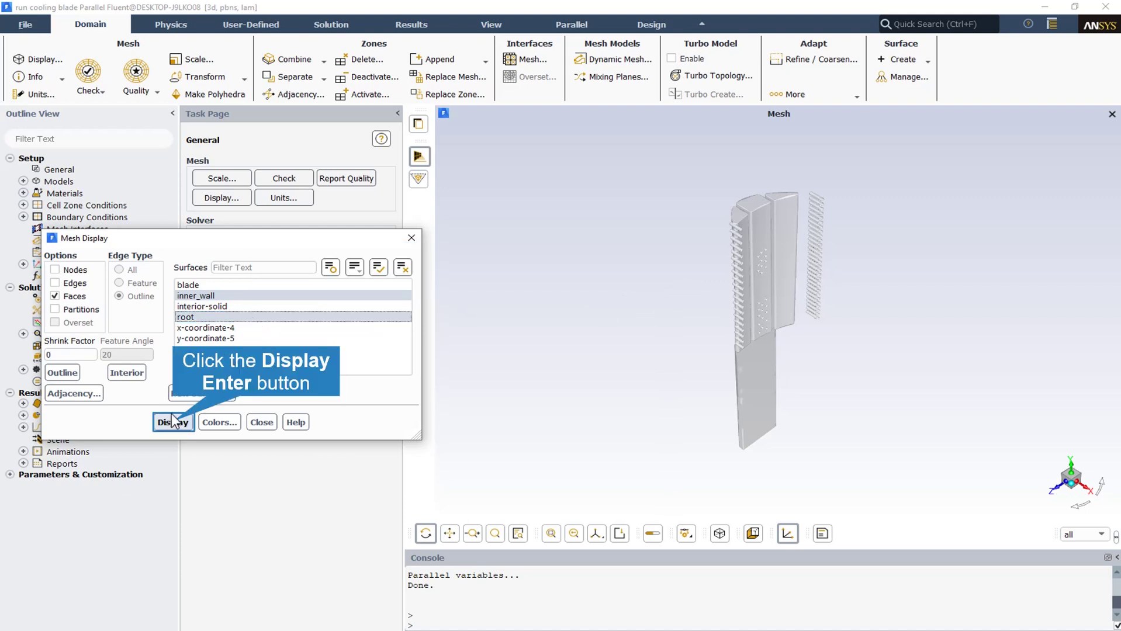
{"action": "left_click", "coordinate": [173, 422]}
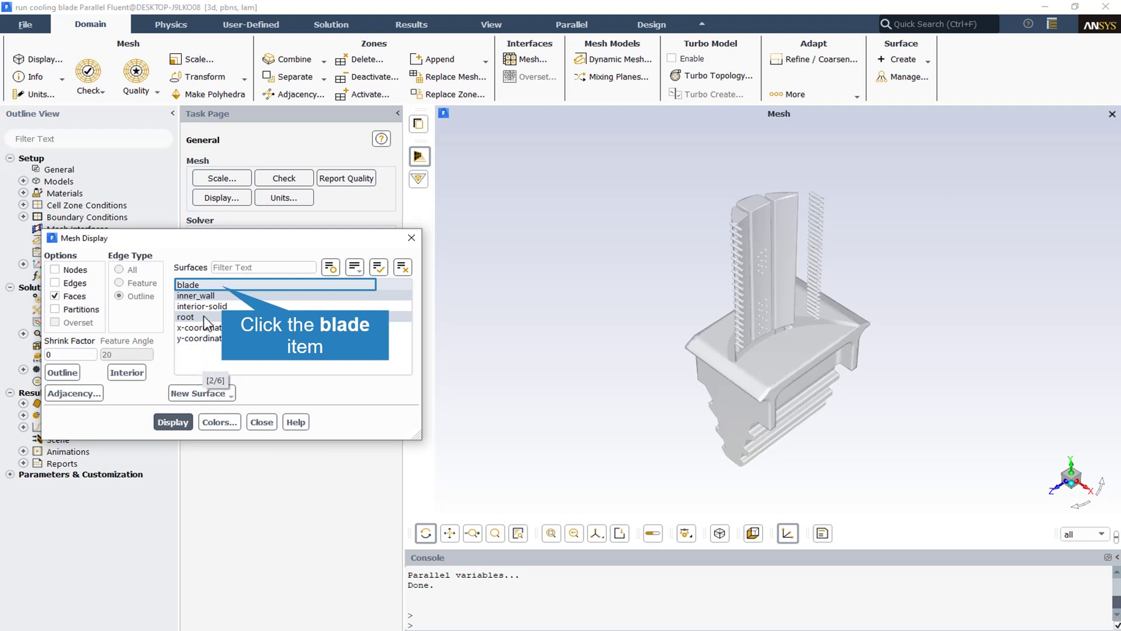
{"action": "left_click", "coordinate": [223, 287]}
{"action": "left_click", "coordinate": [175, 421]}
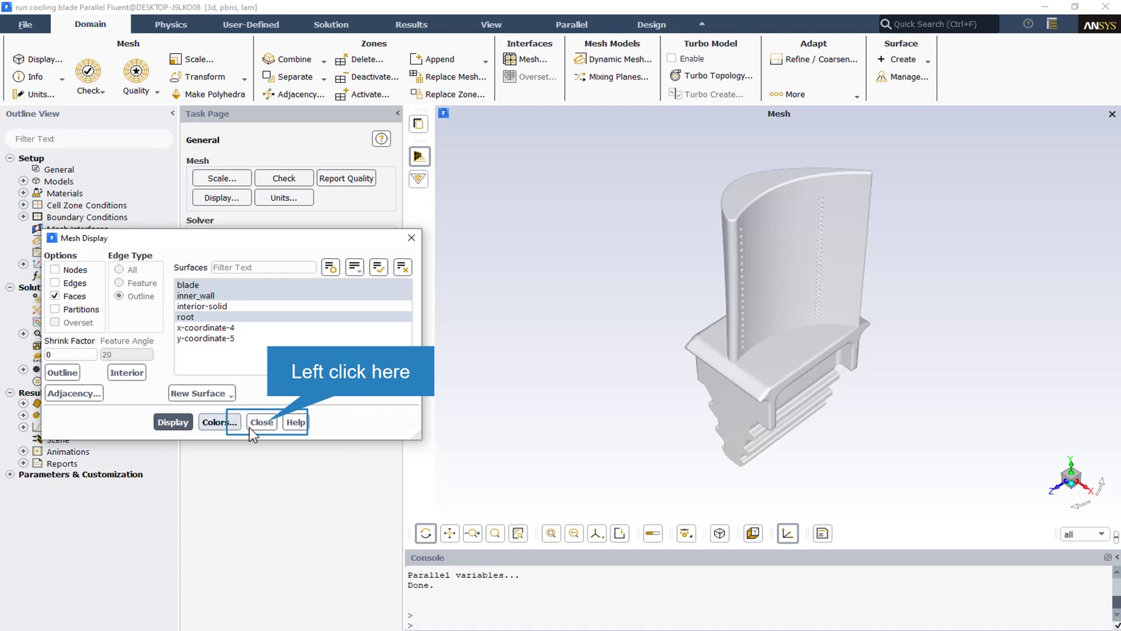
{"action": "left_click", "coordinate": [264, 423]}
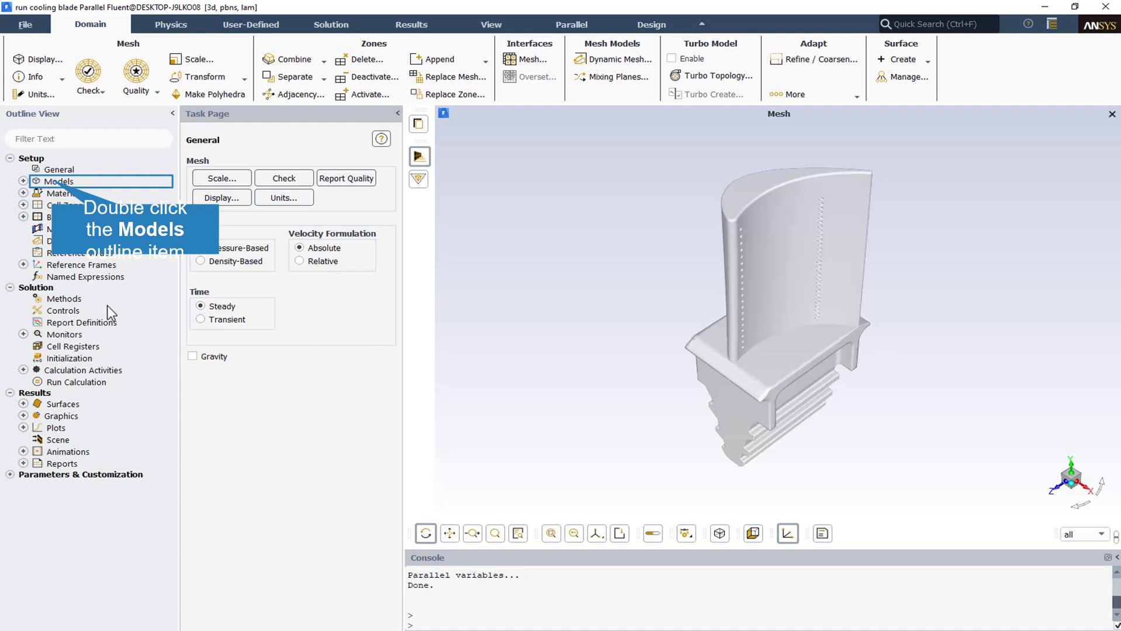
Step: Check that the Energy equation is enabled in the physical models and accept the setting
{"action": "double_click", "coordinate": [54, 182]}
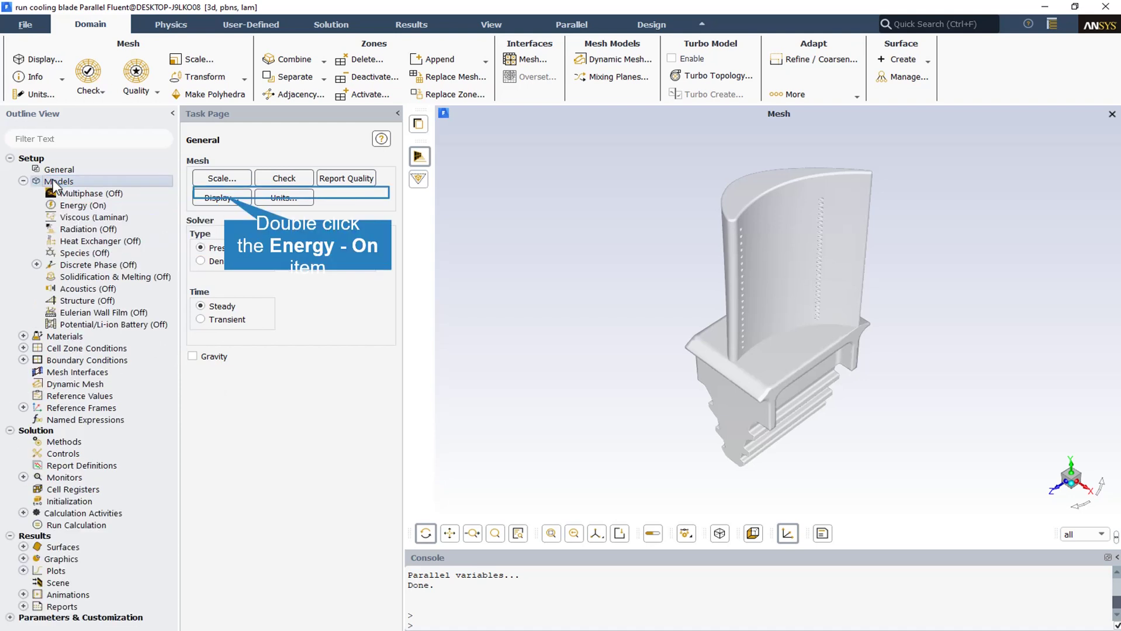
{"action": "double_click", "coordinate": [222, 195]}
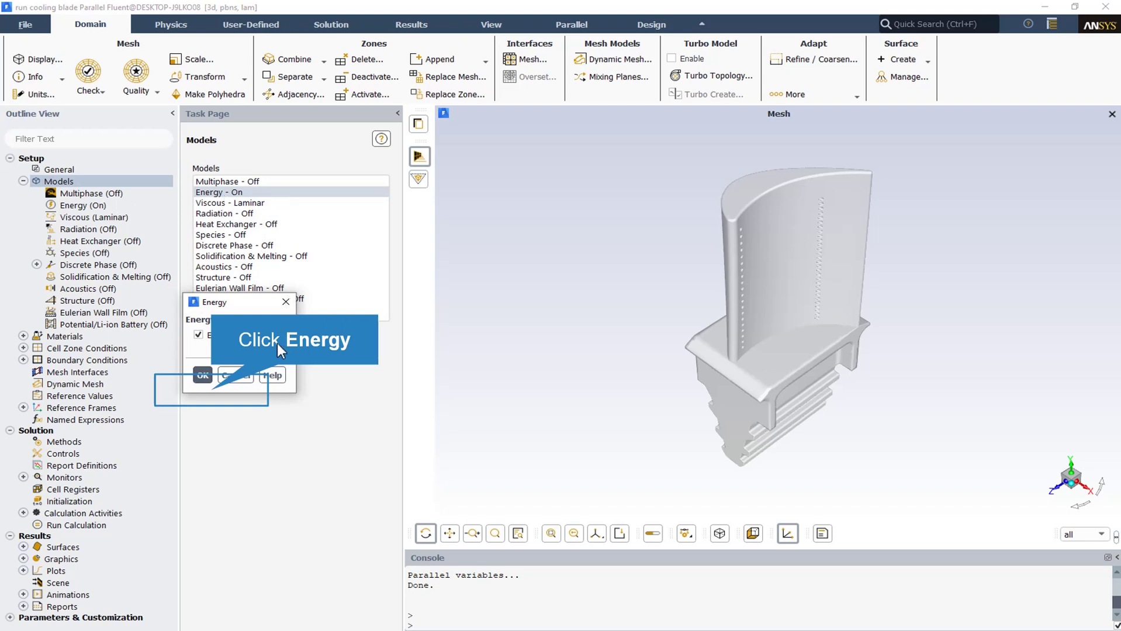
{"action": "left_click", "coordinate": [202, 375]}
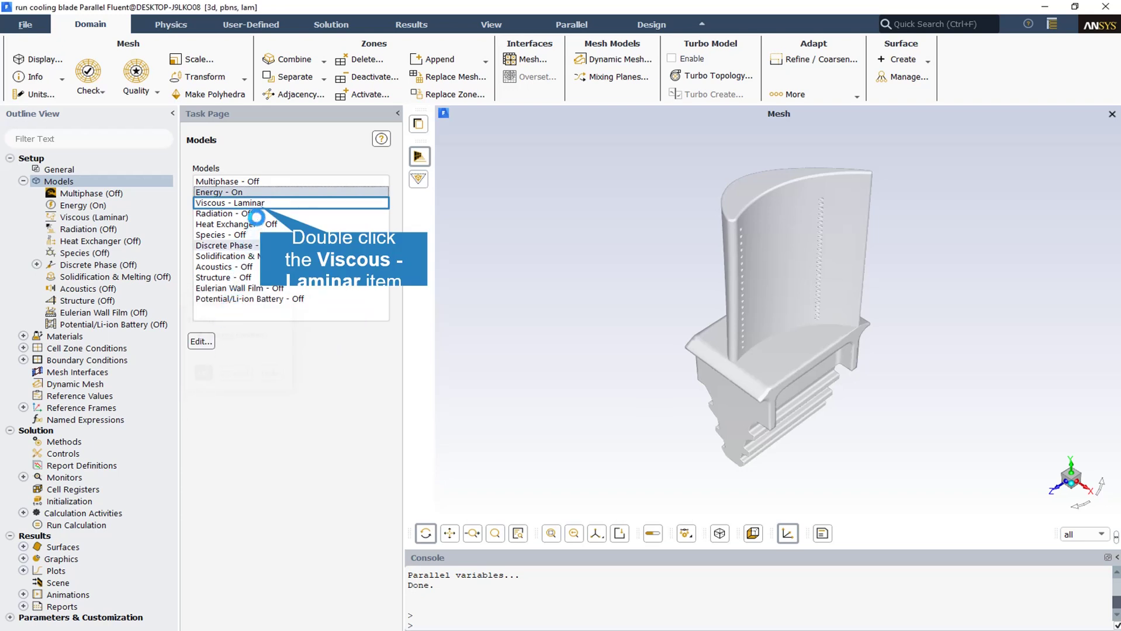
Step: Set the viscous model to Laminar and accept it
{"action": "double_click", "coordinate": [252, 203]}
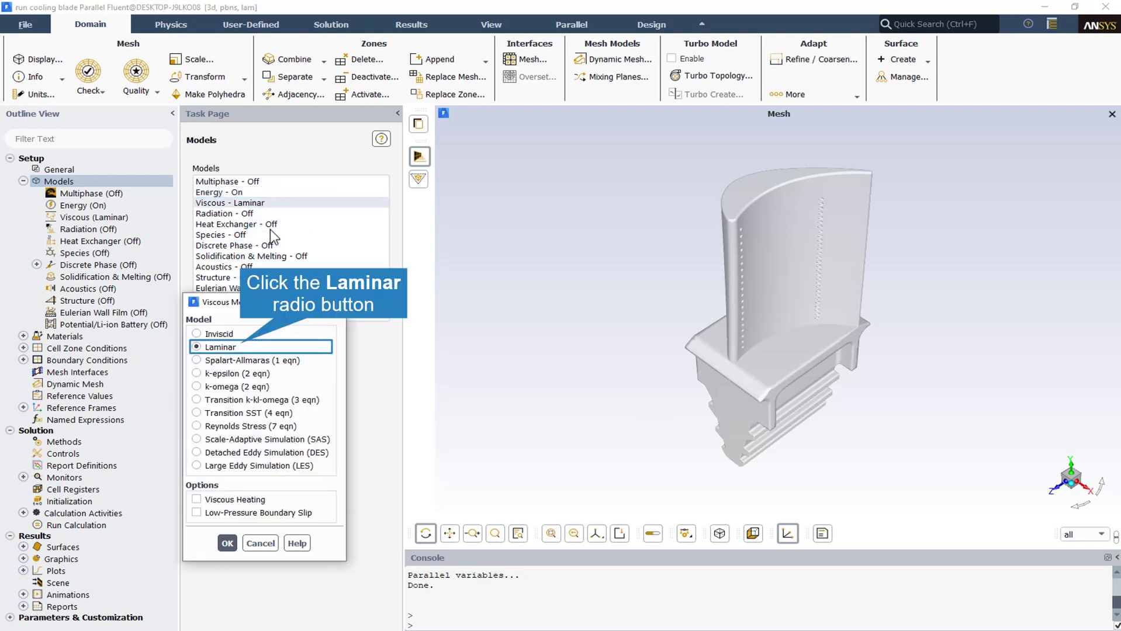
{"action": "left_click", "coordinate": [240, 344]}
{"action": "left_click", "coordinate": [225, 545]}
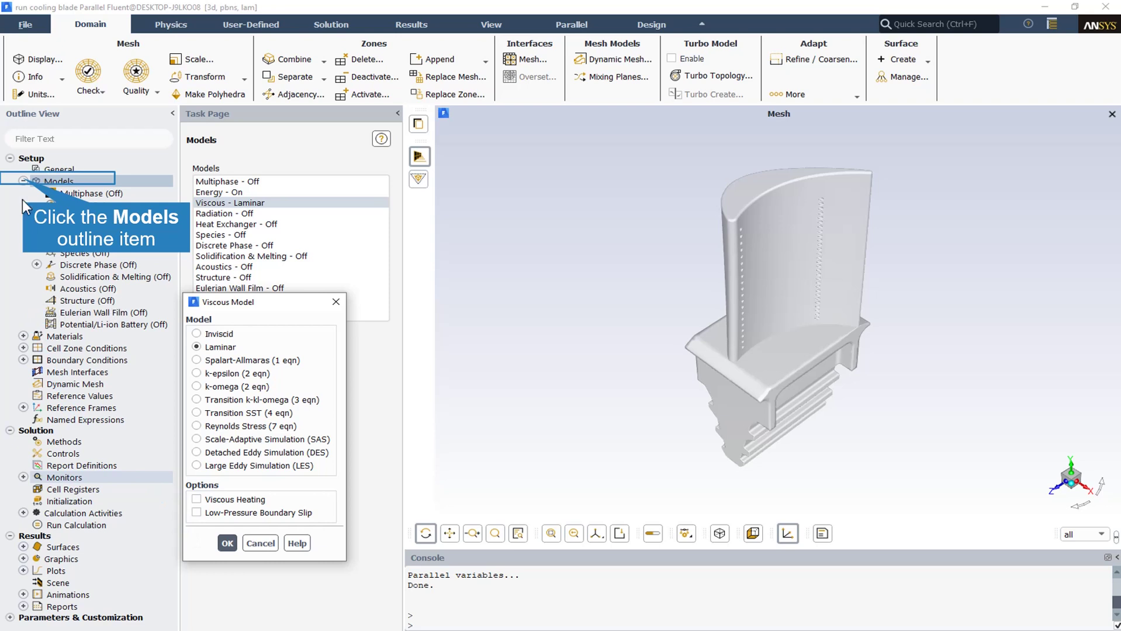
{"action": "left_click", "coordinate": [23, 181]}
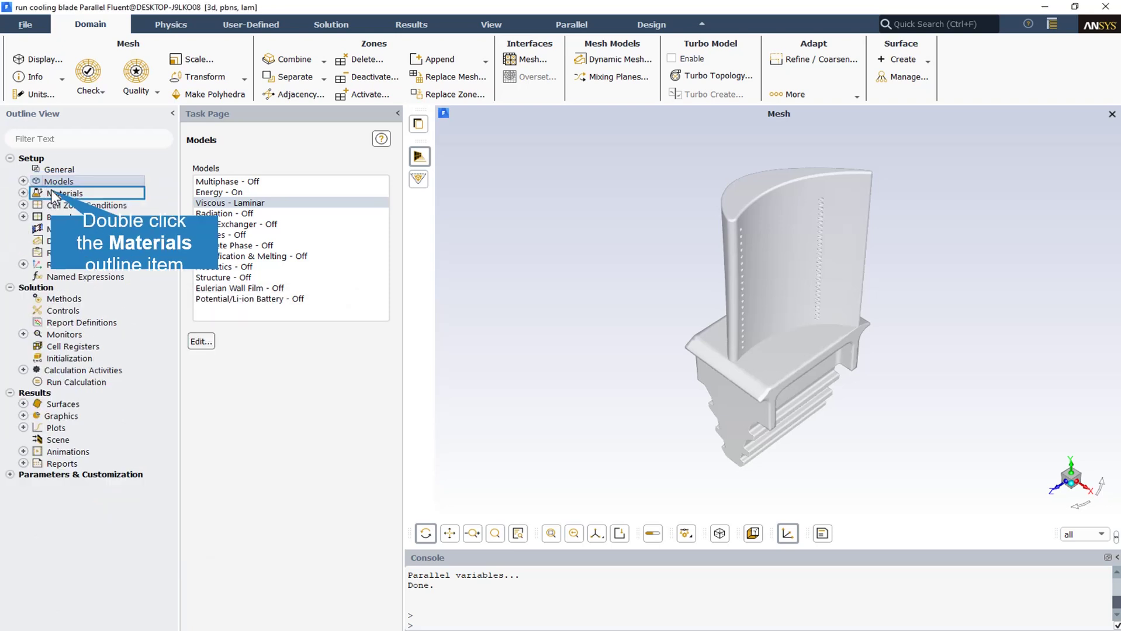
Step: Review the density, specific heat and thermal conductivity properties of the air fluid material
{"action": "double_click", "coordinate": [51, 194]}
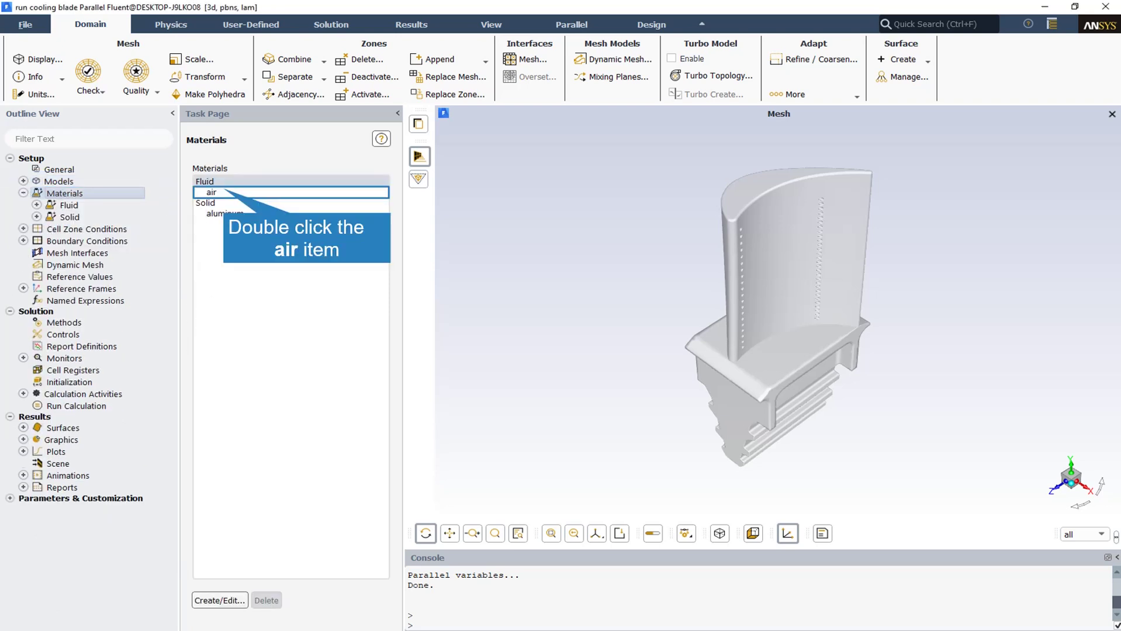
{"action": "double_click", "coordinate": [211, 193]}
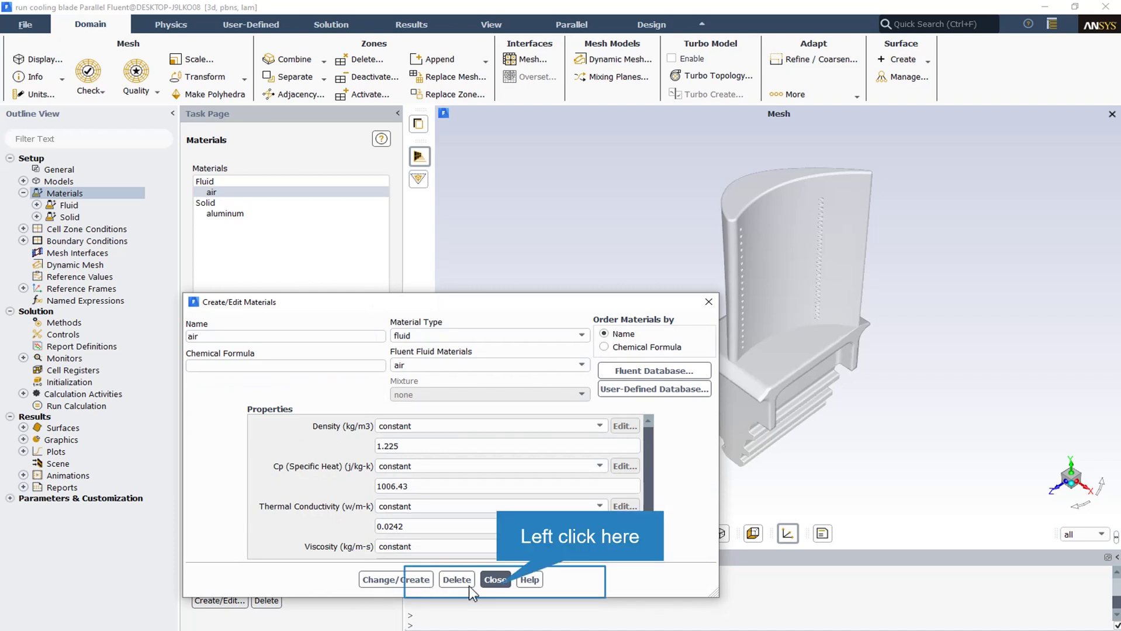
{"action": "left_click", "coordinate": [495, 580]}
{"action": "left_click", "coordinate": [24, 194]}
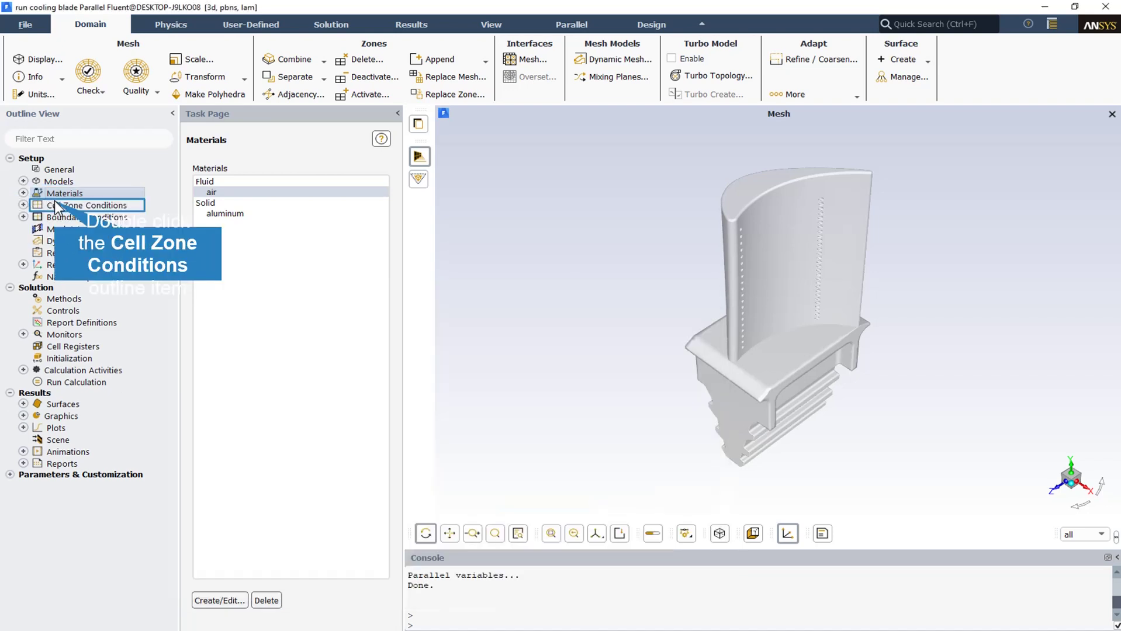
Step: Accept the solid cell zone's fluid conditions with air as its material
{"action": "left_click", "coordinate": [49, 202]}
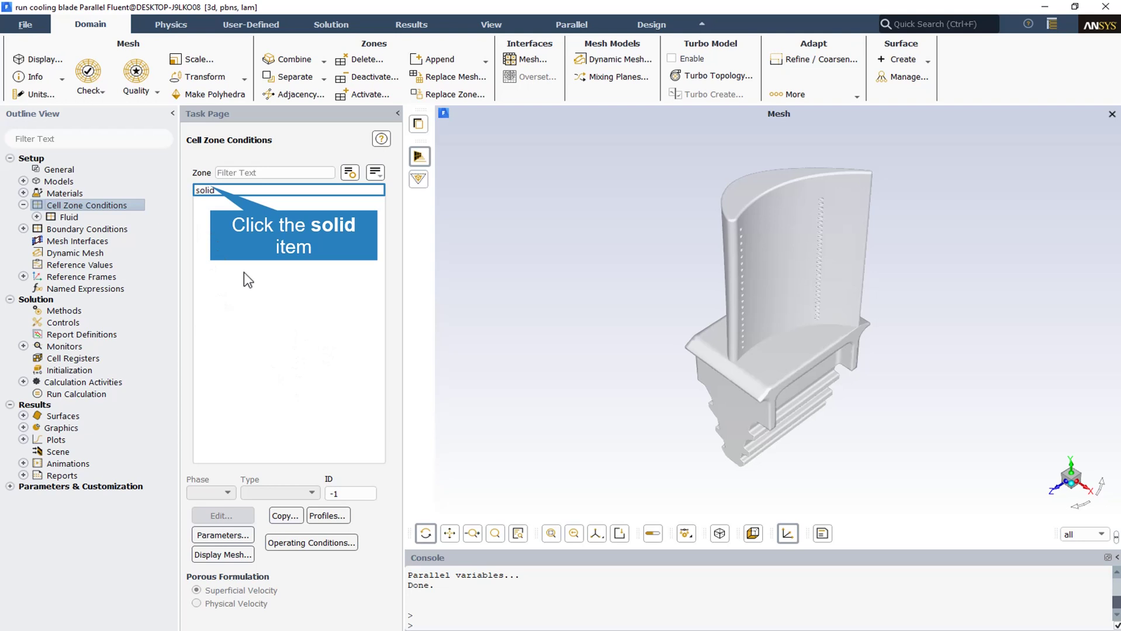
{"action": "left_click", "coordinate": [198, 190]}
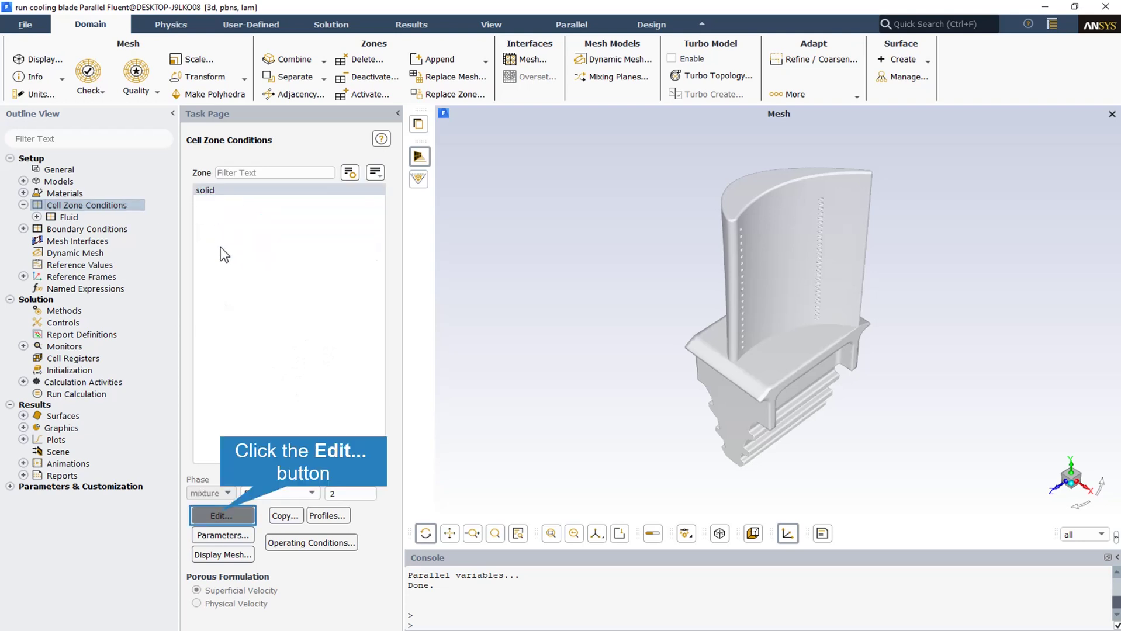
{"action": "left_click", "coordinate": [234, 511]}
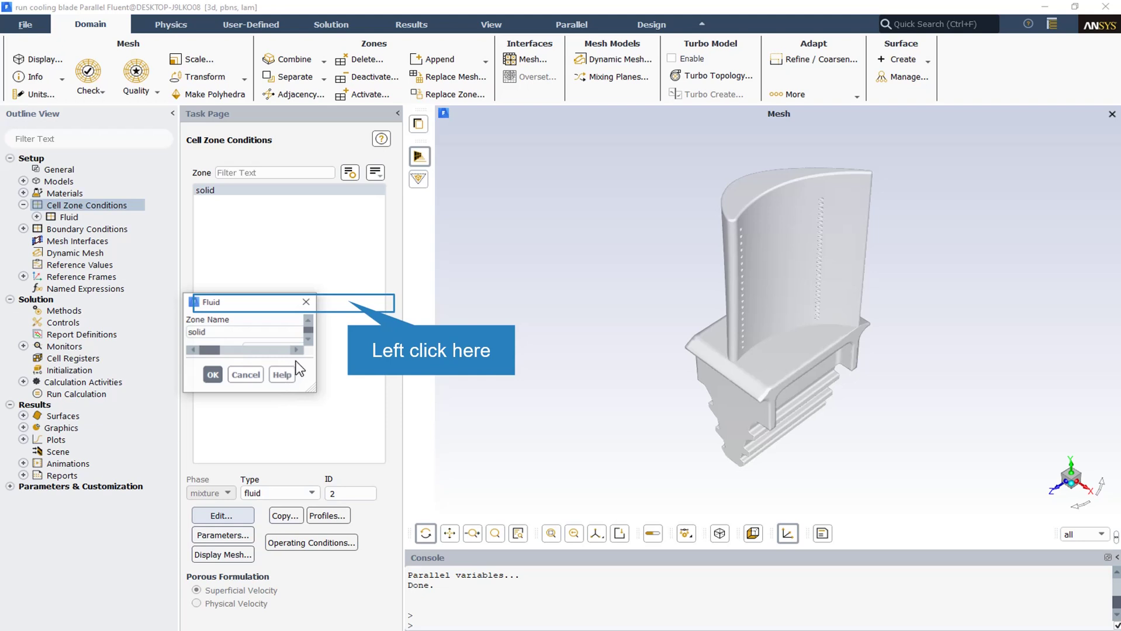
{"action": "left_click", "coordinate": [349, 301]}
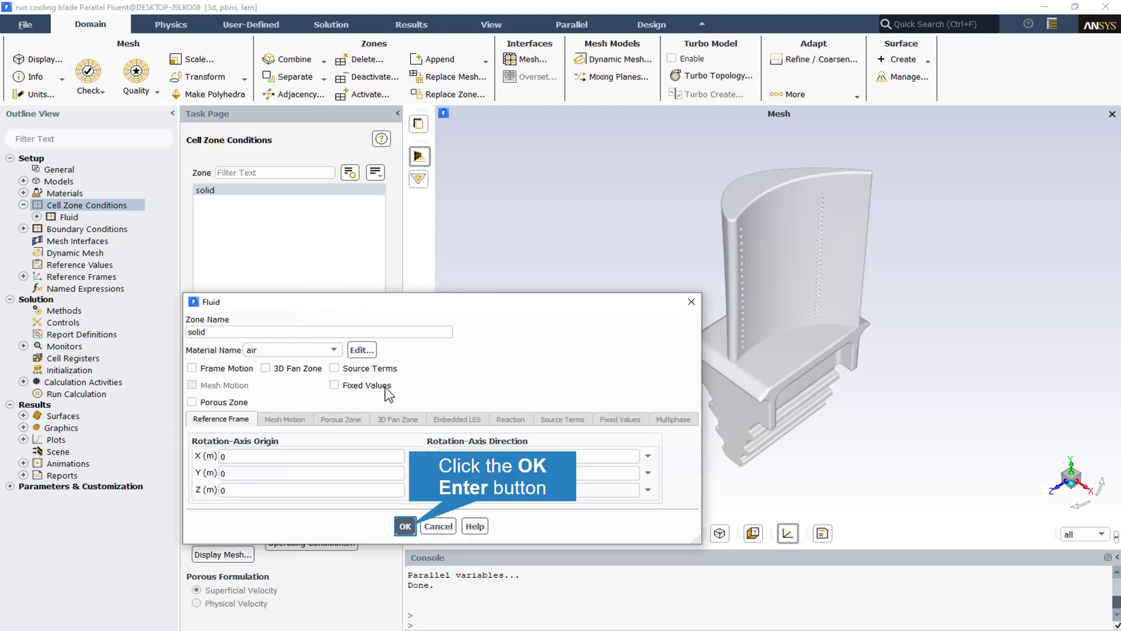
{"action": "left_click", "coordinate": [405, 527]}
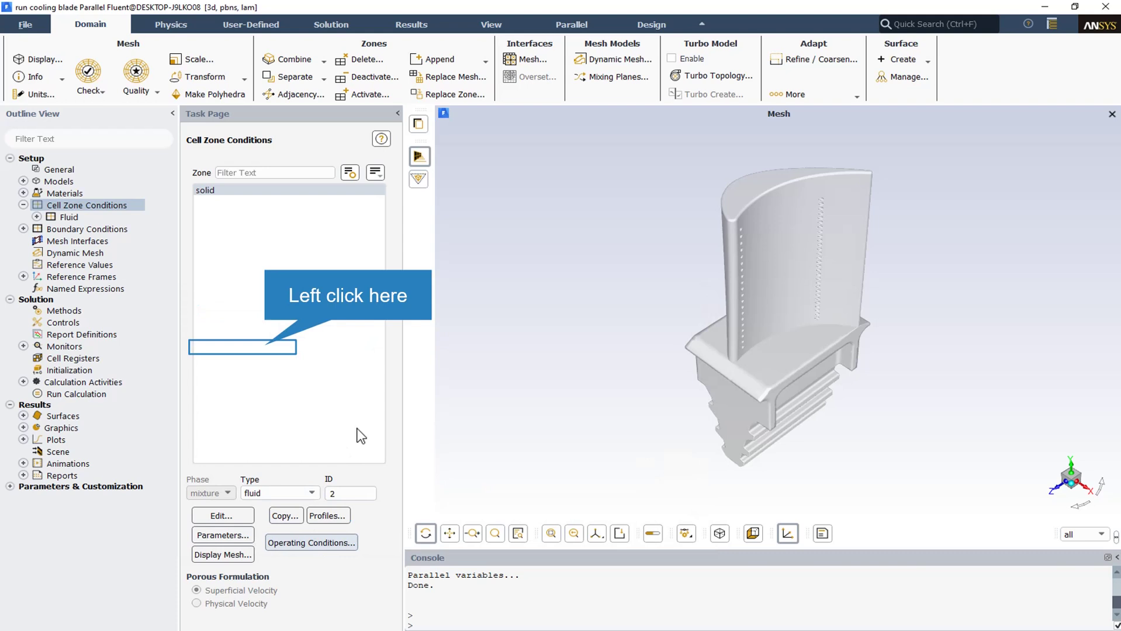
Step: Accept the operating conditions with an operating pressure of 101325 pascal and gravity off
{"action": "left_click", "coordinate": [270, 349]}
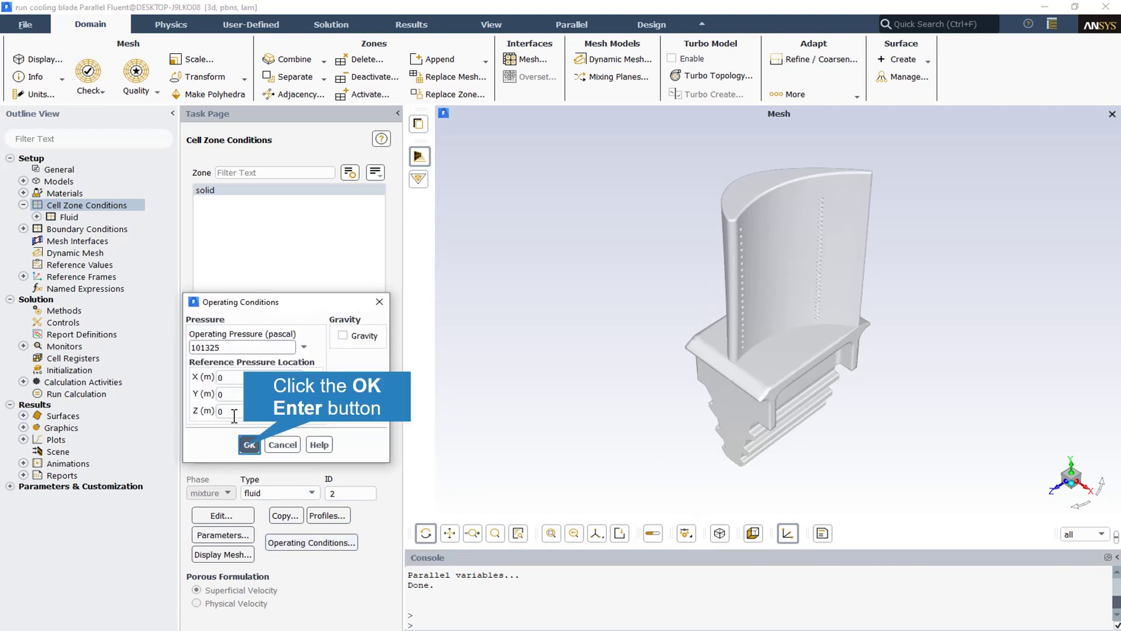
{"action": "left_click", "coordinate": [249, 445]}
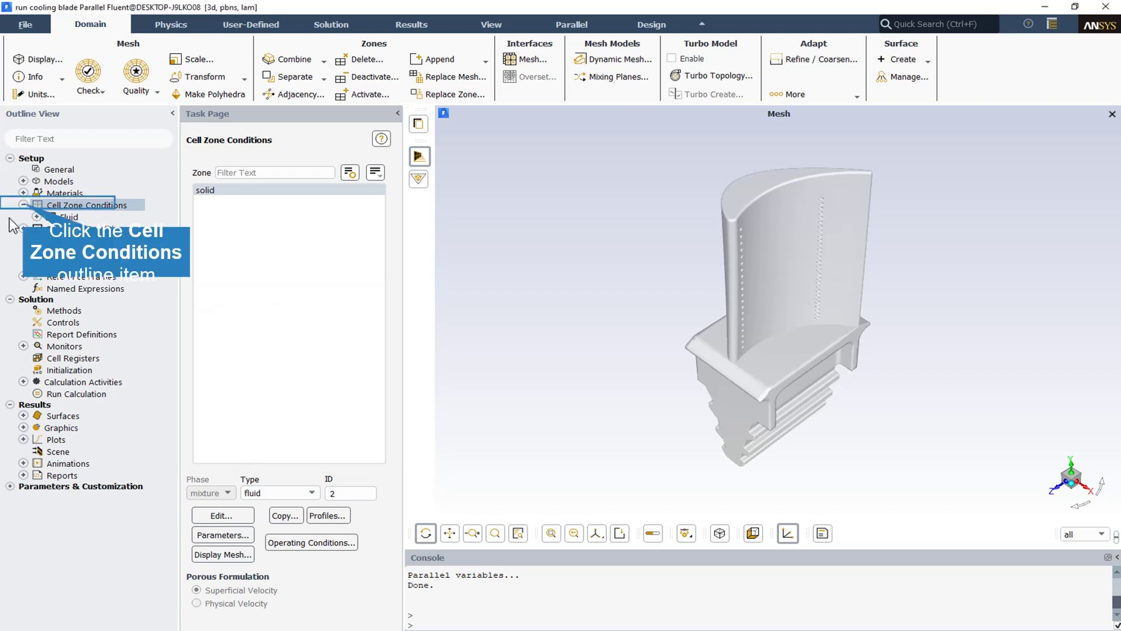
{"action": "left_click", "coordinate": [24, 205]}
Step: Open the blade boundary's wall conditions and set its momentum to Stationary Wall with No Slip shear
{"action": "double_click", "coordinate": [62, 217]}
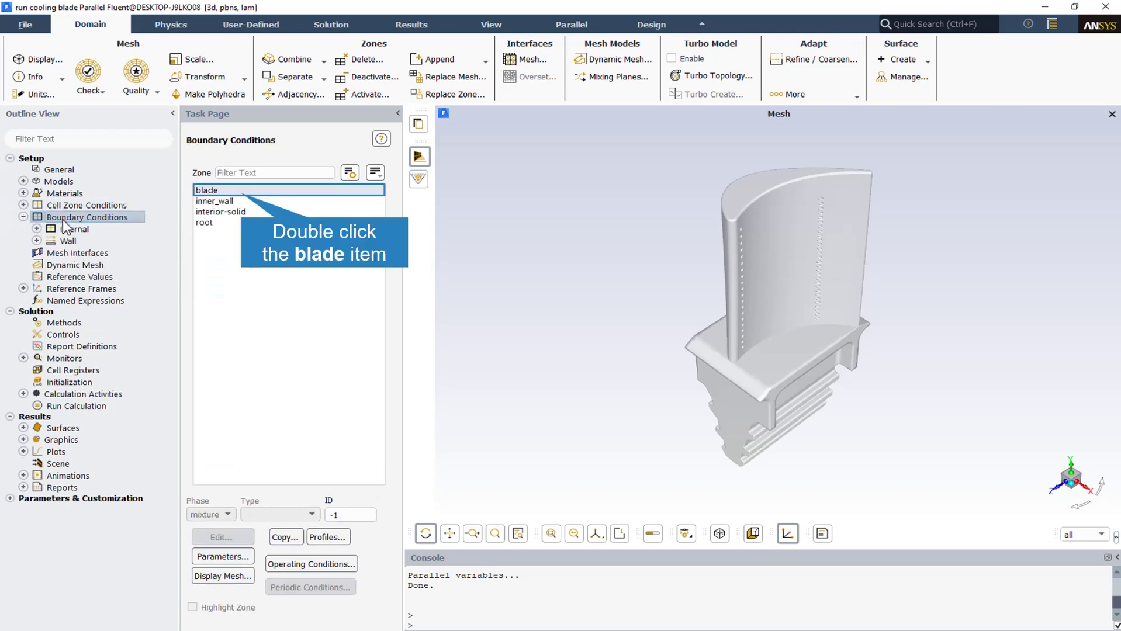
{"action": "double_click", "coordinate": [242, 192]}
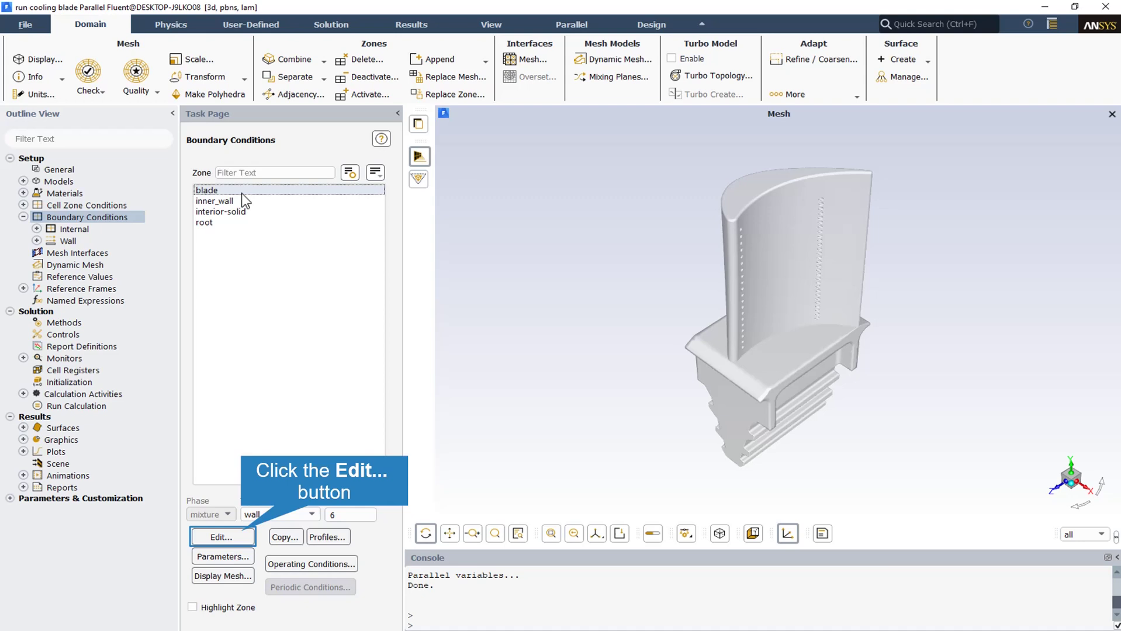
{"action": "left_click", "coordinate": [242, 533]}
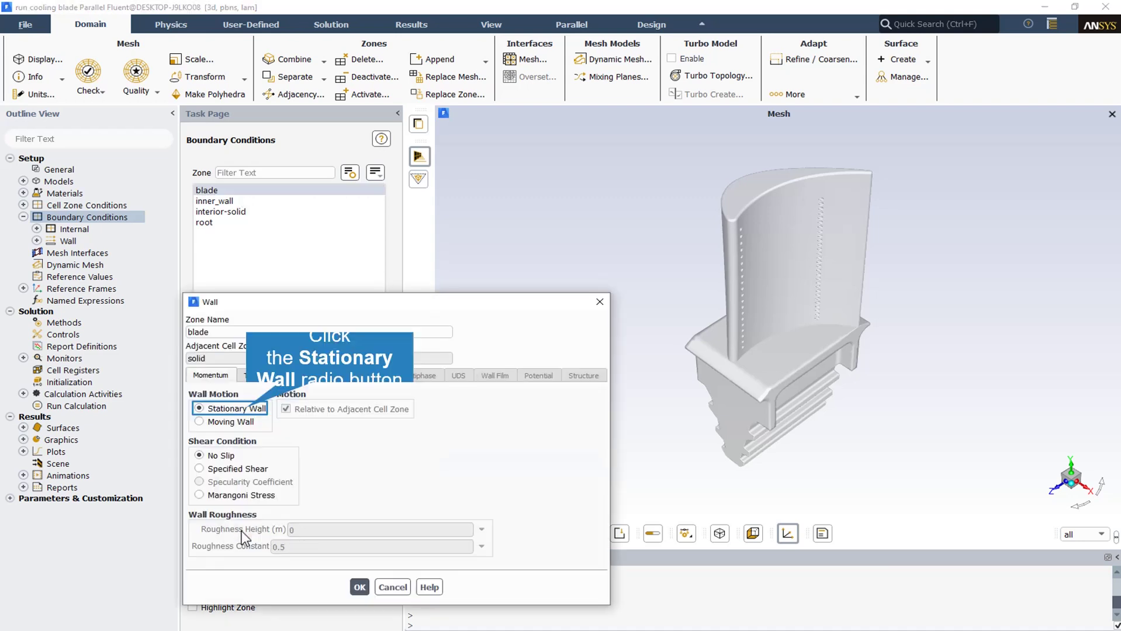
{"action": "left_click", "coordinate": [249, 409]}
{"action": "left_click", "coordinate": [224, 455]}
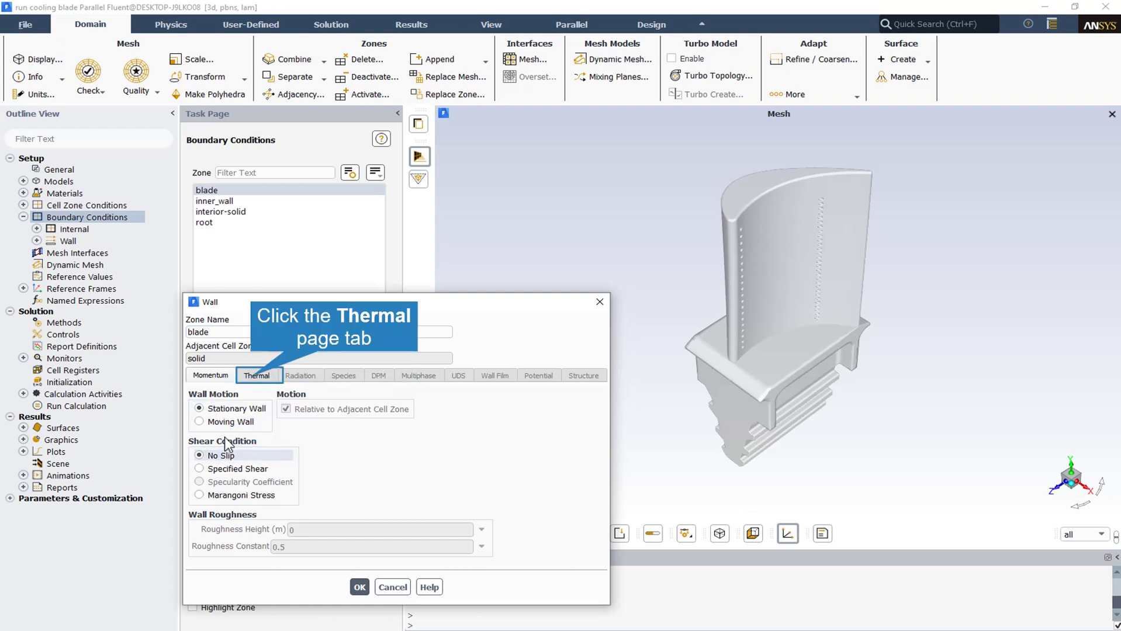
Step: Apply a Convection thermal condition to the blade wall with heat transfer coefficient 200 w/m2-k and free stream temperature 1672 K
{"action": "left_click", "coordinate": [251, 376]}
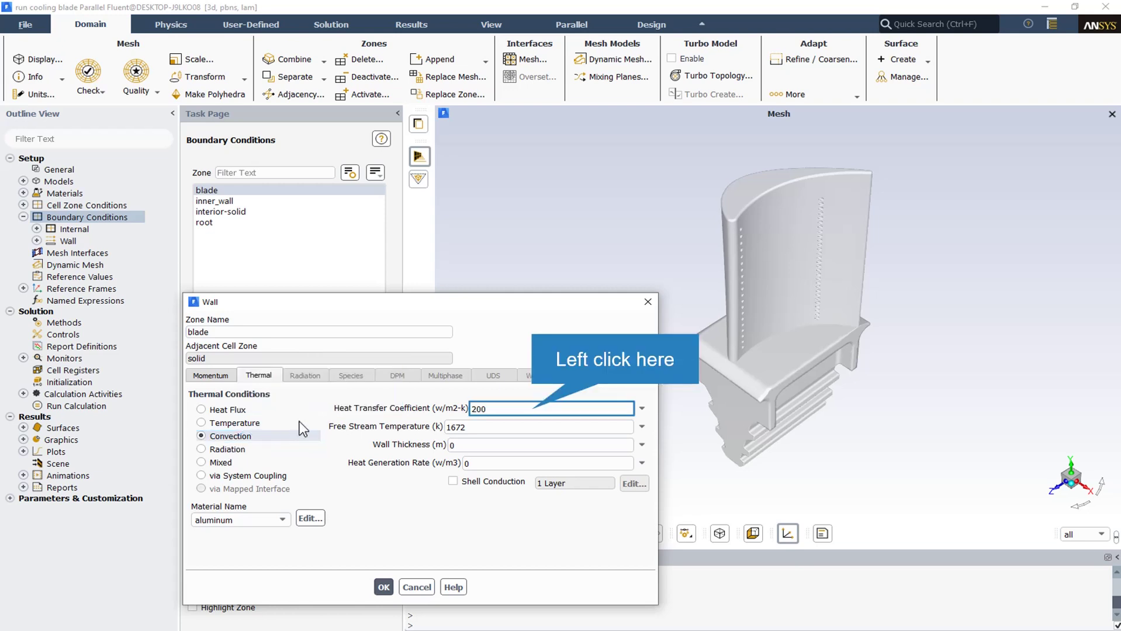
{"action": "left_click", "coordinate": [491, 431]}
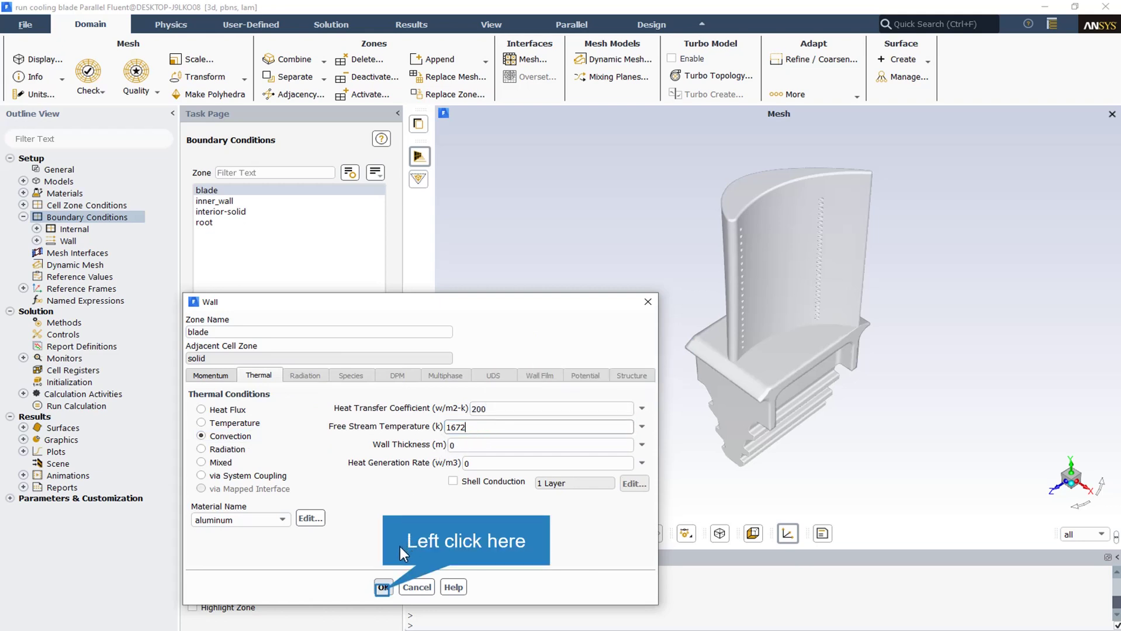
{"action": "left_click", "coordinate": [383, 587]}
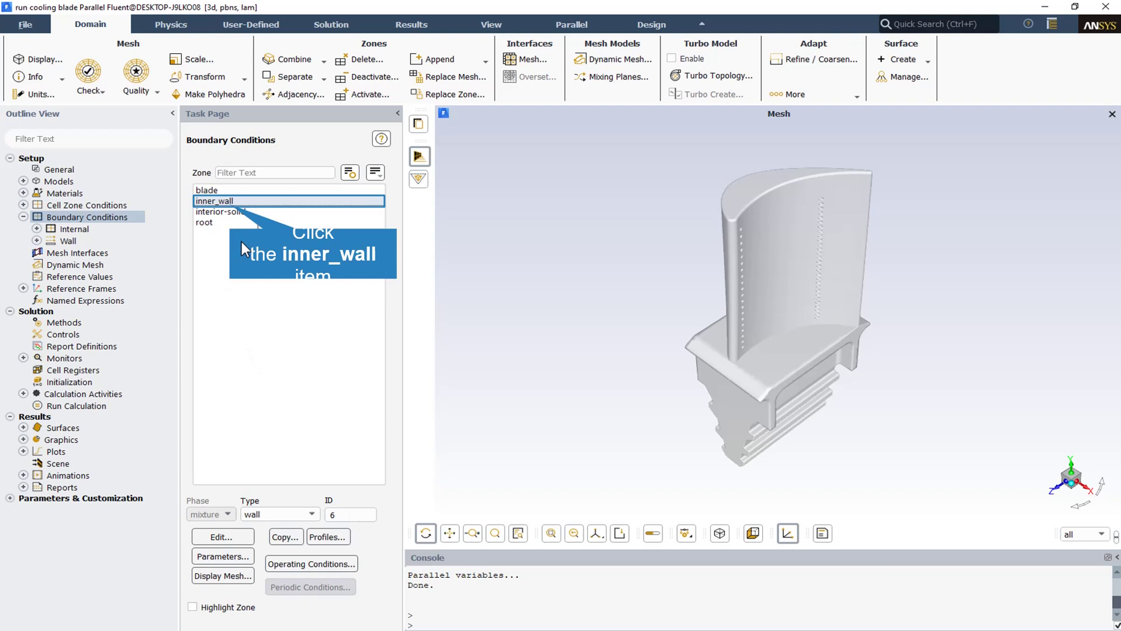
Step: Define inner_wall as a stationary no-slip wall with Convection, heat transfer coefficient 200 w/m2-k and free stream temperature 300 K
{"action": "left_click", "coordinate": [231, 202]}
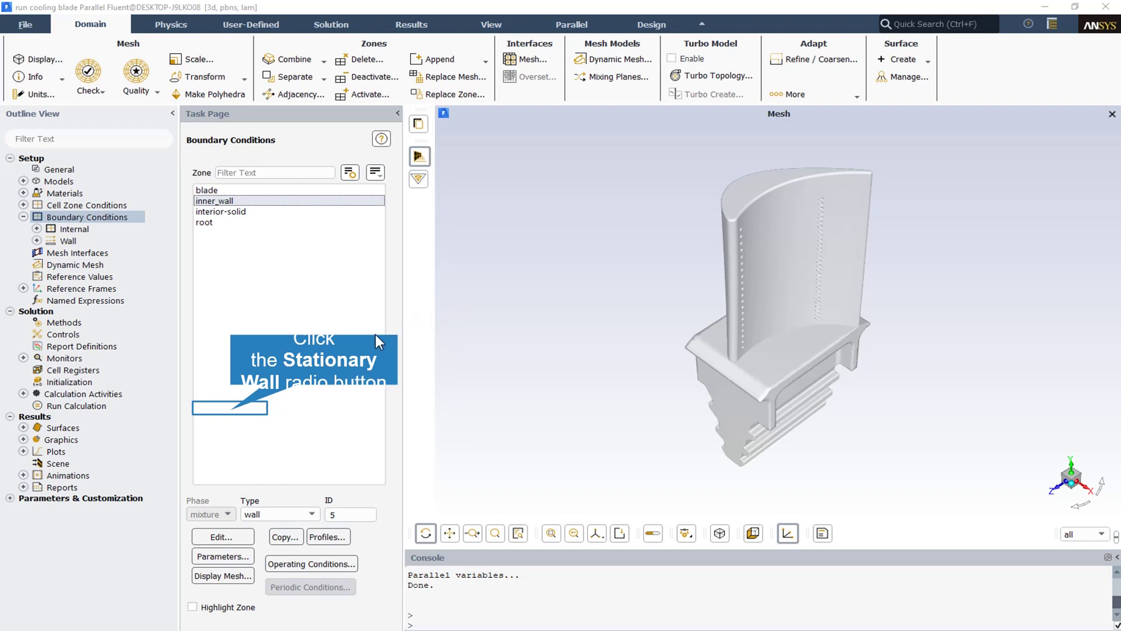
{"action": "left_click", "coordinate": [230, 411]}
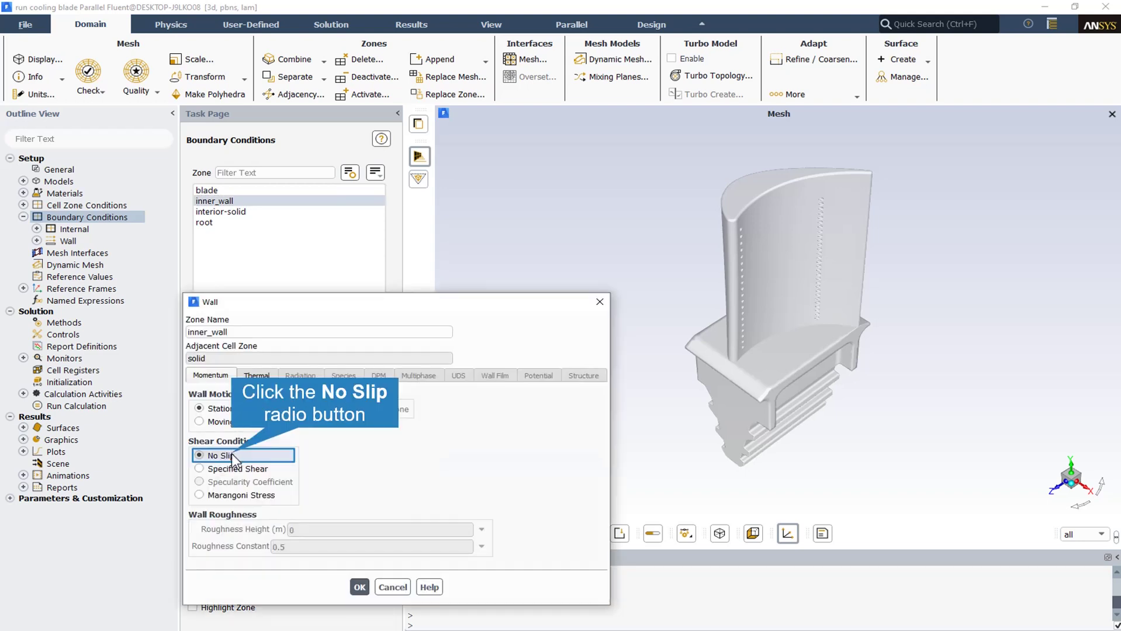
{"action": "left_click", "coordinate": [257, 375]}
{"action": "left_click", "coordinate": [233, 437]}
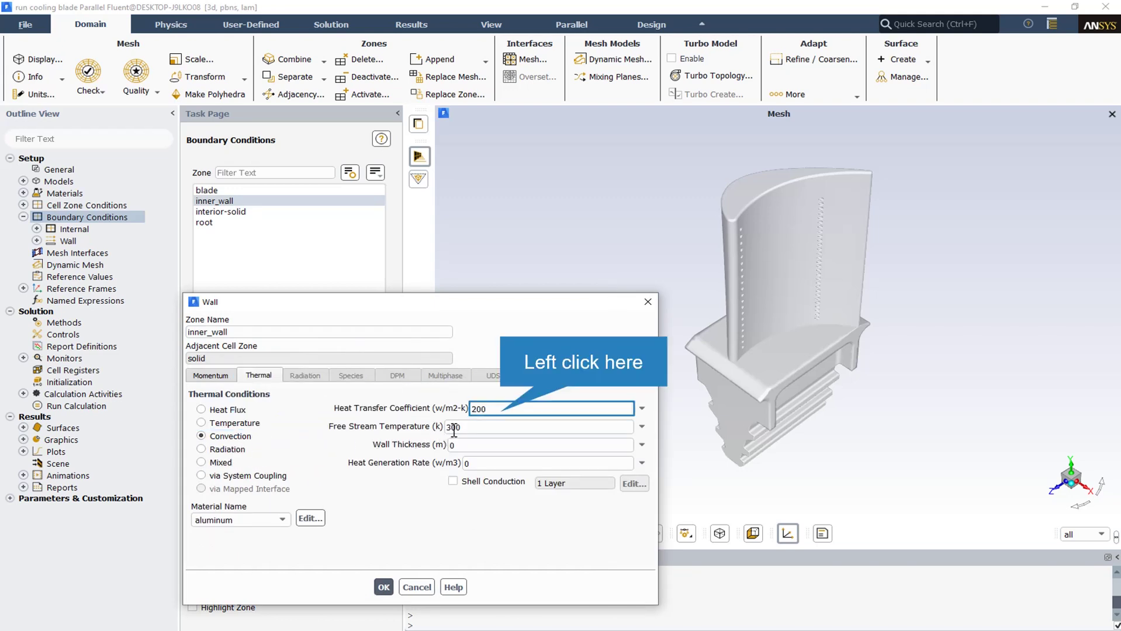
{"action": "left_click", "coordinate": [498, 412]}
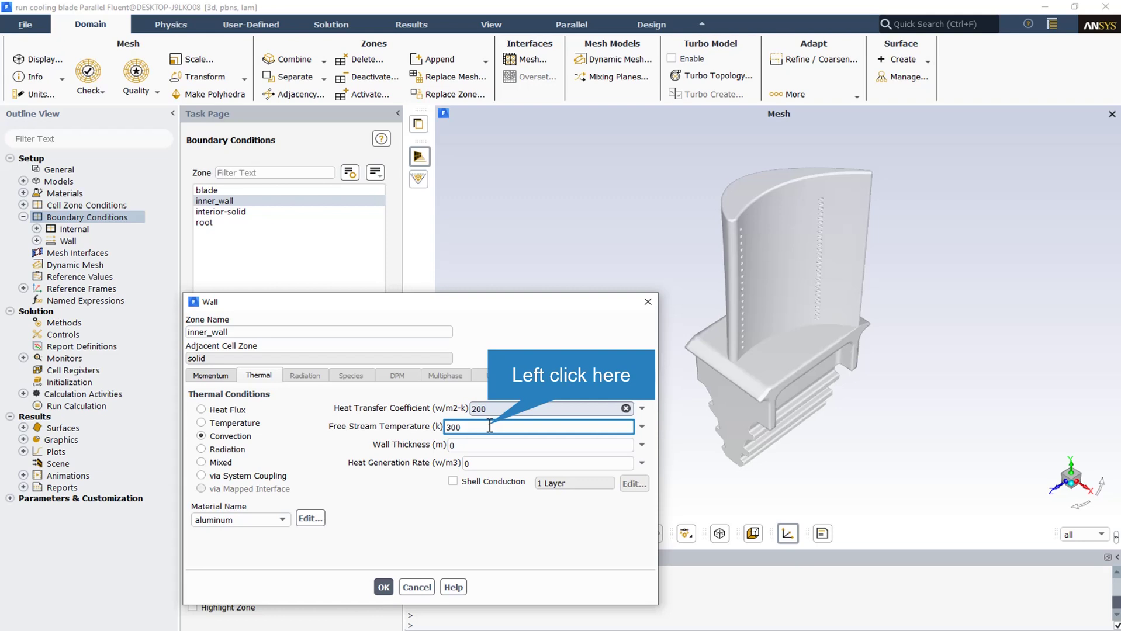
{"action": "left_click", "coordinate": [382, 586]}
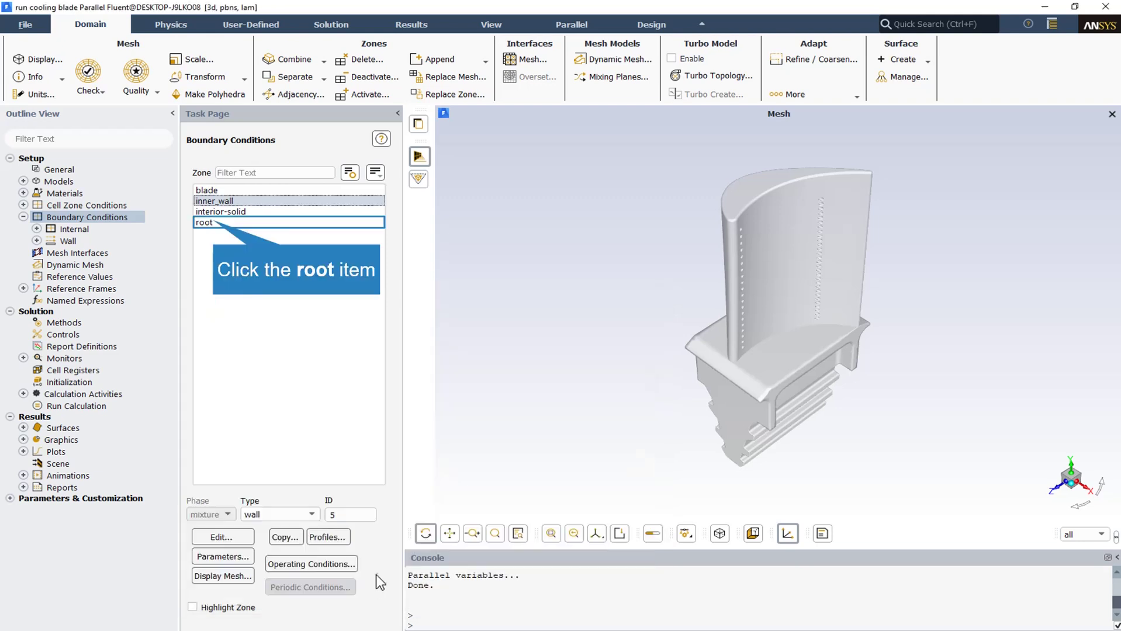
Step: Define the root boundary as a stationary wall with Convection, heat transfer coefficient 200 w/m2-k and free stream temperature 1672 K
{"action": "left_click", "coordinate": [211, 224]}
{"action": "left_click", "coordinate": [235, 537]}
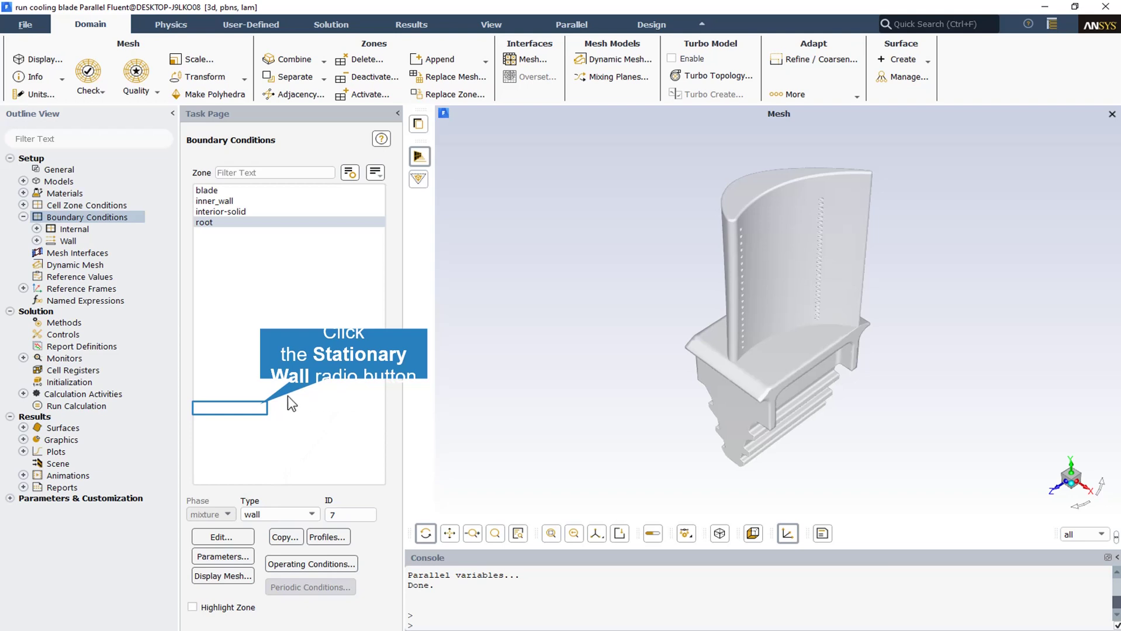
{"action": "left_click", "coordinate": [245, 448]}
{"action": "left_click", "coordinate": [256, 376]}
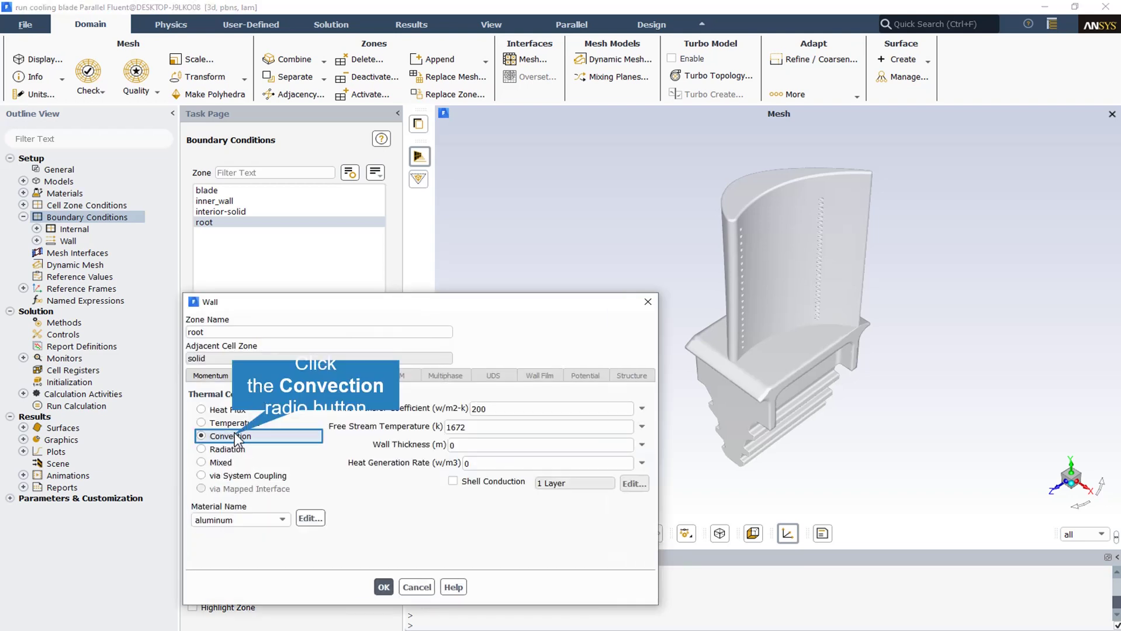
{"action": "left_click", "coordinate": [506, 426]}
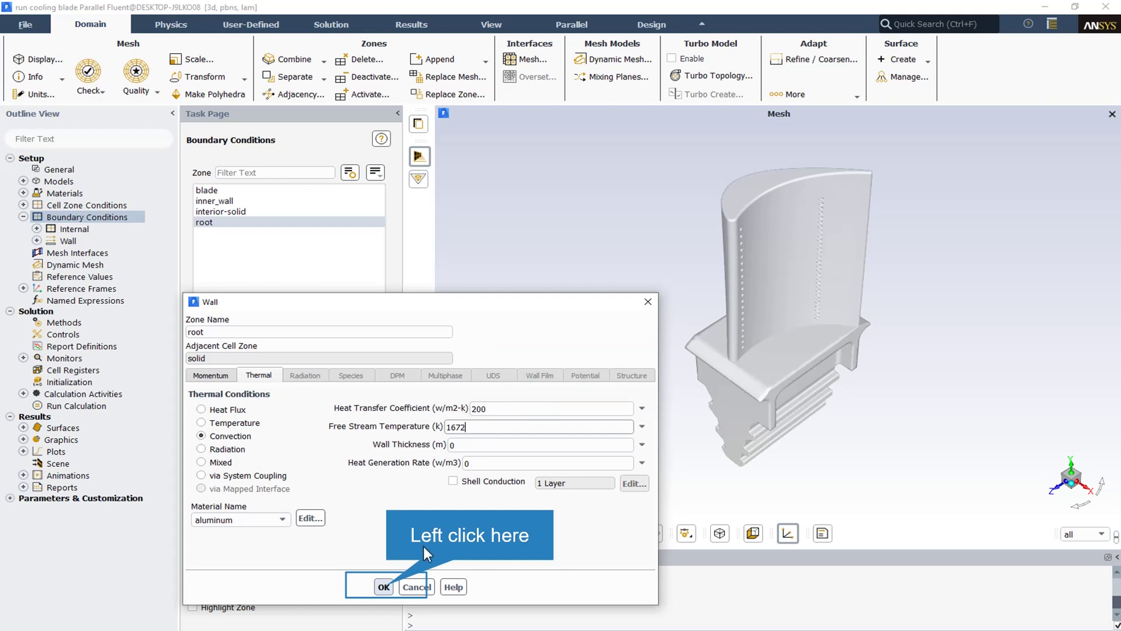
{"action": "left_click", "coordinate": [385, 584]}
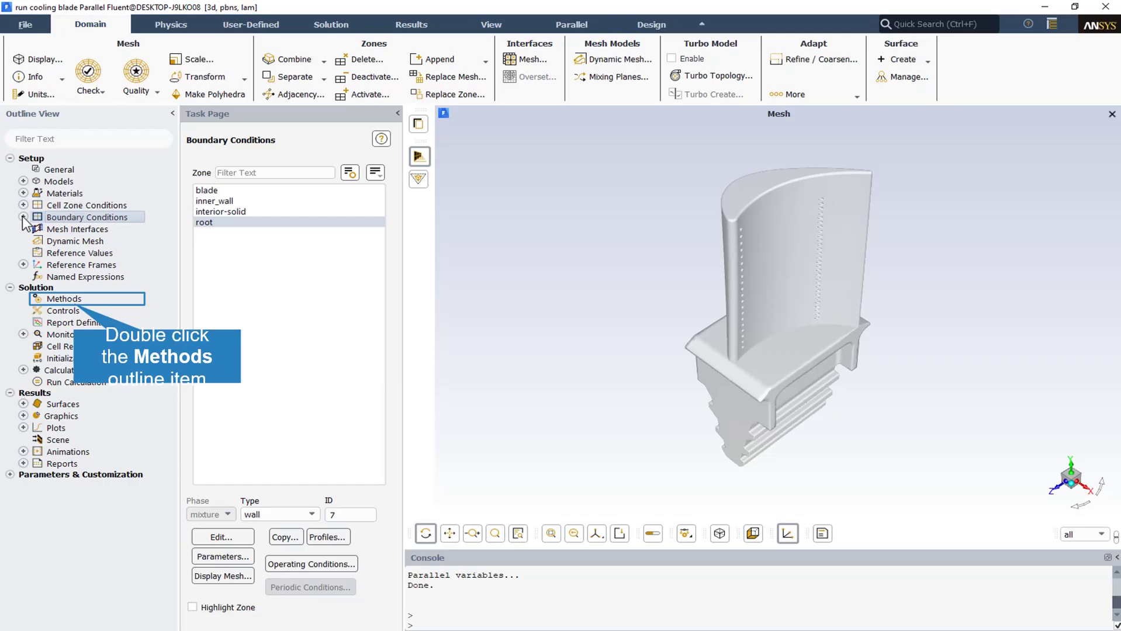
Step: Choose SIMPLE as the pressure-velocity coupling scheme in the solution methods
{"action": "double_click", "coordinate": [74, 301]}
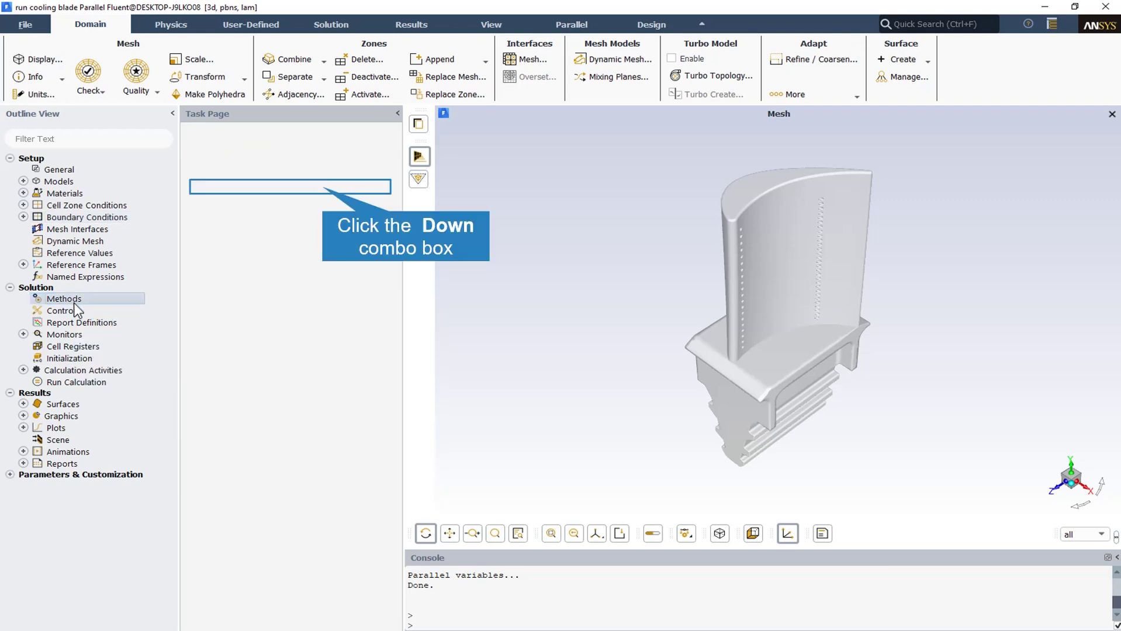
{"action": "left_click", "coordinate": [317, 188]}
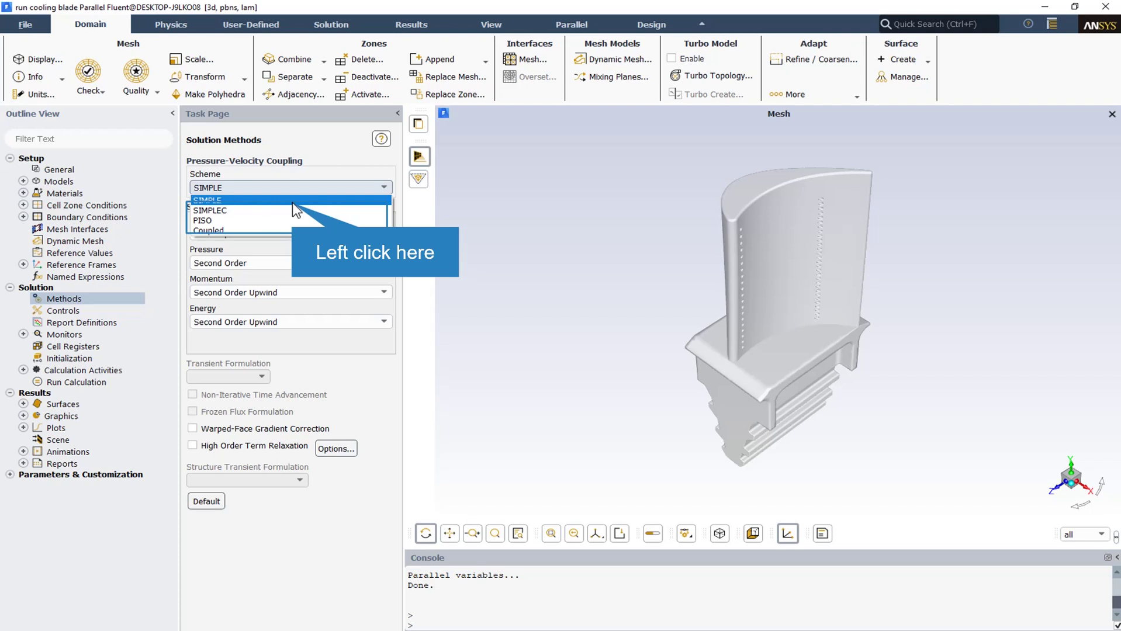
{"action": "left_click", "coordinate": [292, 202]}
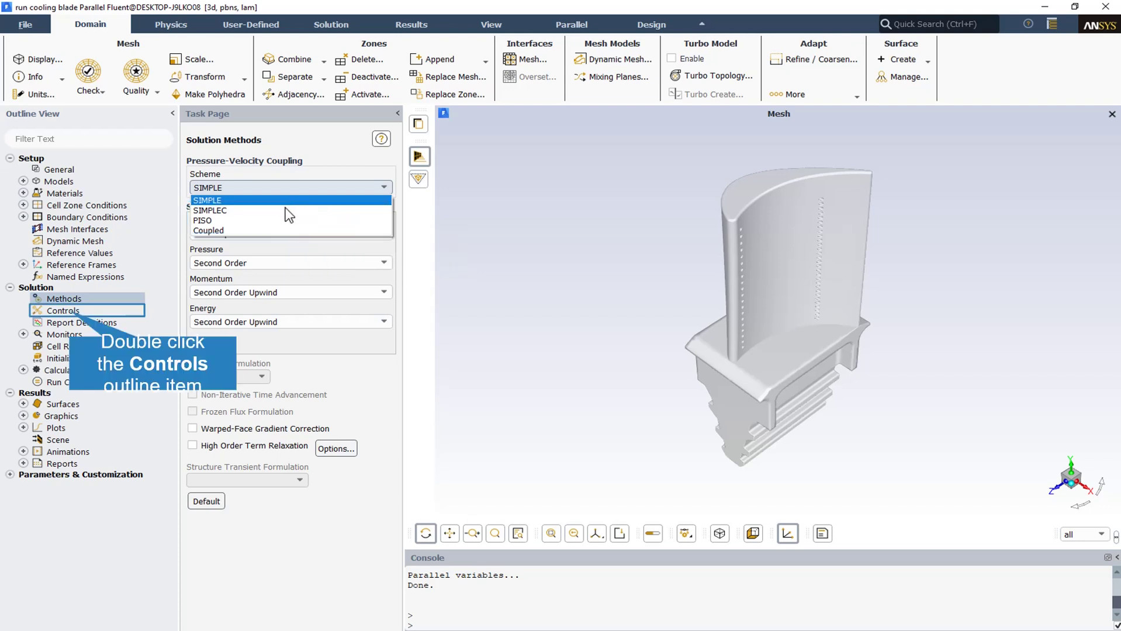
Step: Review the under-relaxation factors and accept the residual monitors with console printing and plotting enabled
{"action": "double_click", "coordinate": [69, 313]}
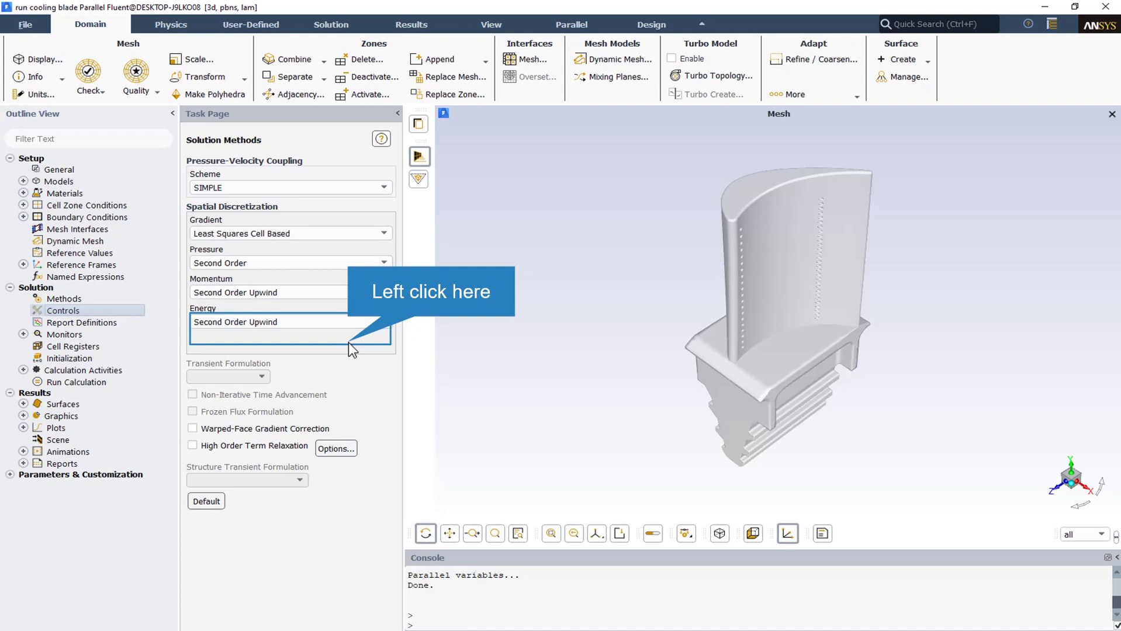
{"action": "left_click", "coordinate": [349, 342]}
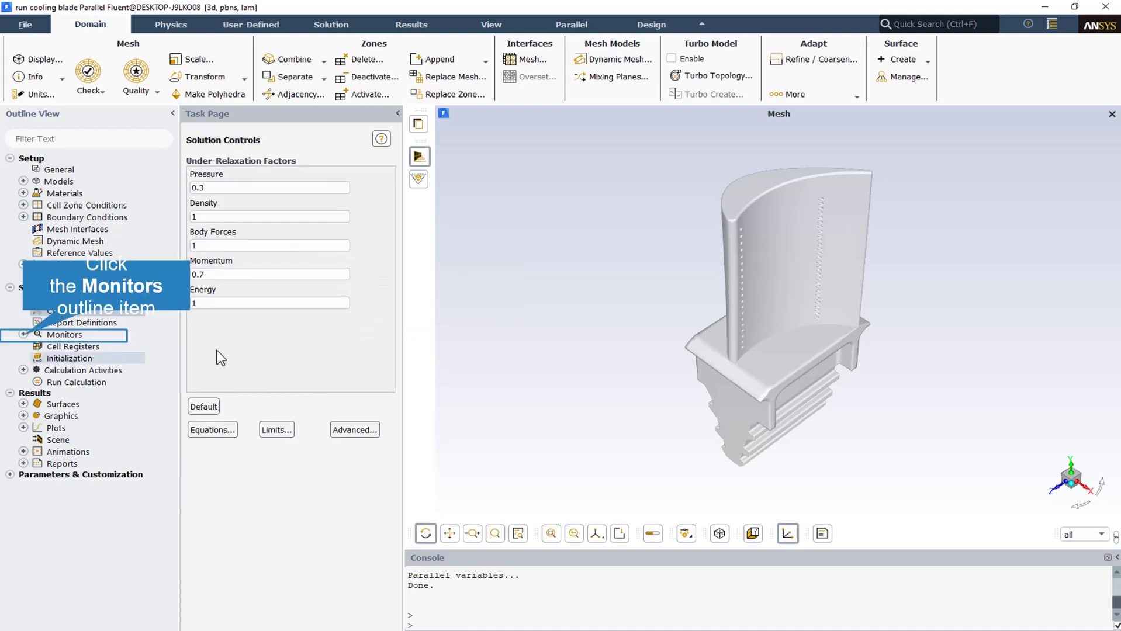
{"action": "left_click", "coordinate": [26, 337]}
{"action": "double_click", "coordinate": [59, 347]}
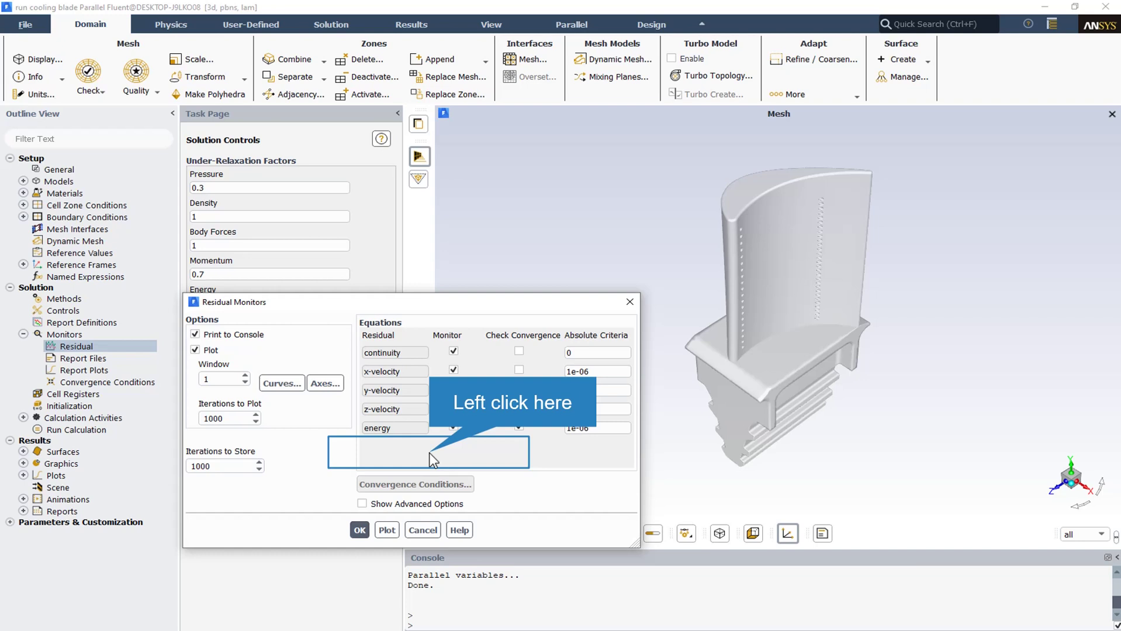
{"action": "left_click", "coordinate": [359, 528]}
Step: Review the solution initialization method and the run calculation parameters
{"action": "double_click", "coordinate": [74, 409]}
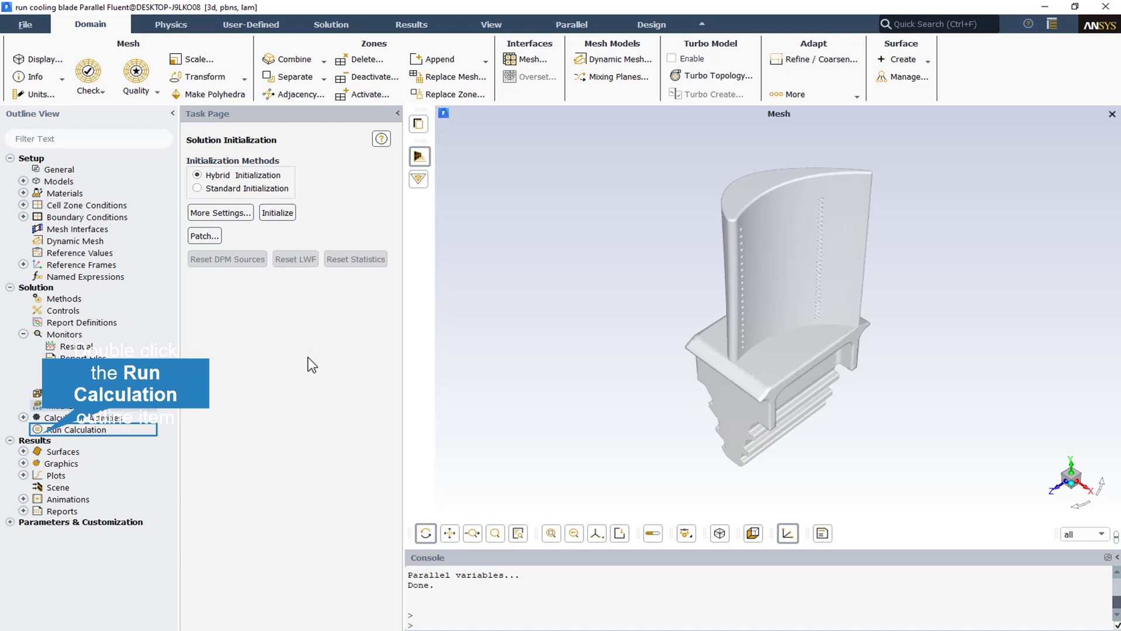
{"action": "double_click", "coordinate": [42, 432]}
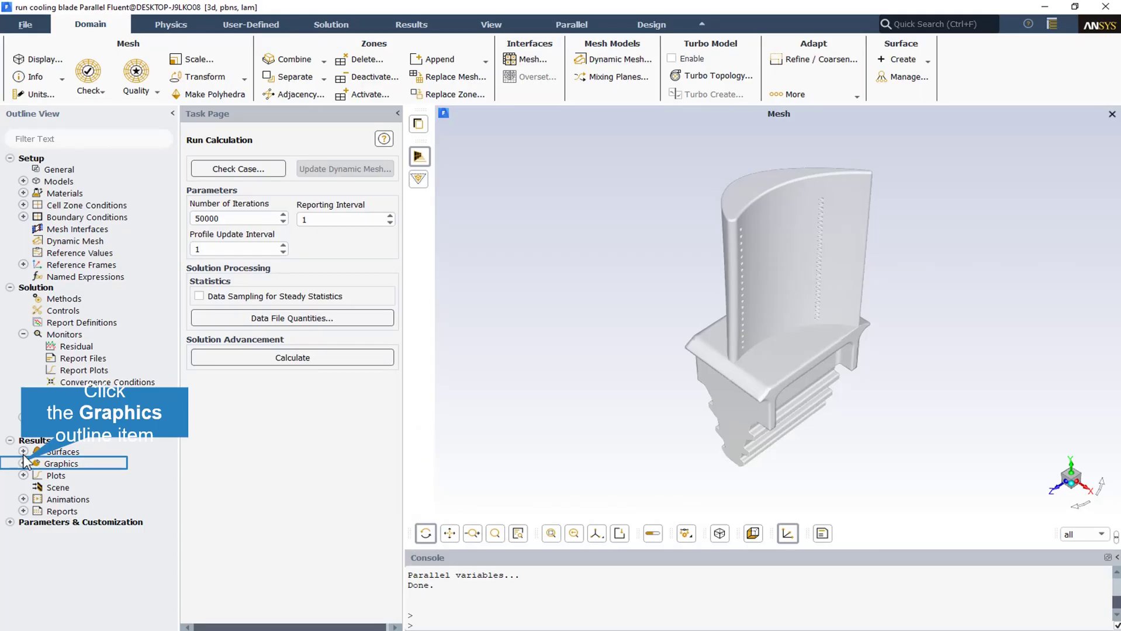
Step: Display contour-1's static temperature on the x-coordinate-4 surface alone, and again with the y-coordinate-5 surface added
{"action": "left_click", "coordinate": [23, 464]}
{"action": "left_click", "coordinate": [36, 487]}
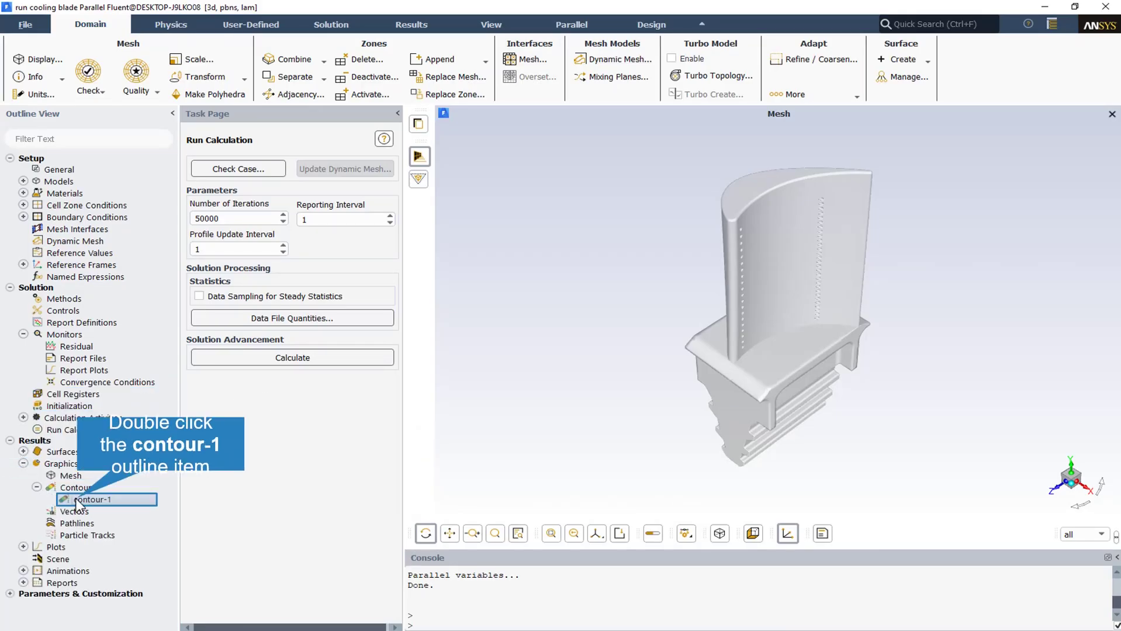
{"action": "double_click", "coordinate": [79, 499]}
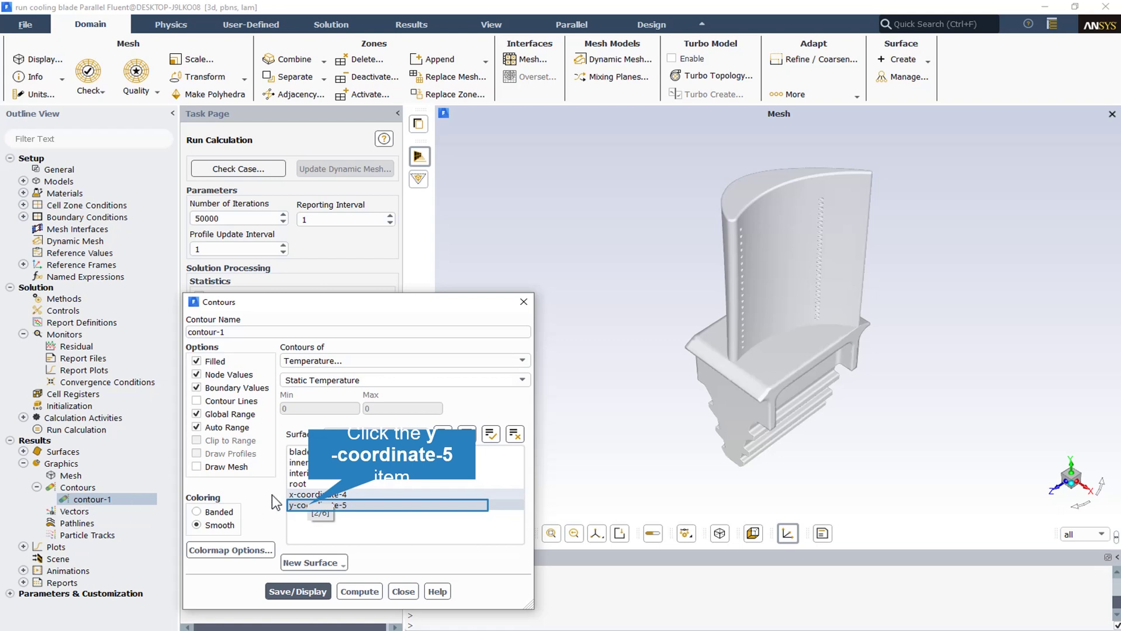
{"action": "left_click", "coordinate": [308, 504]}
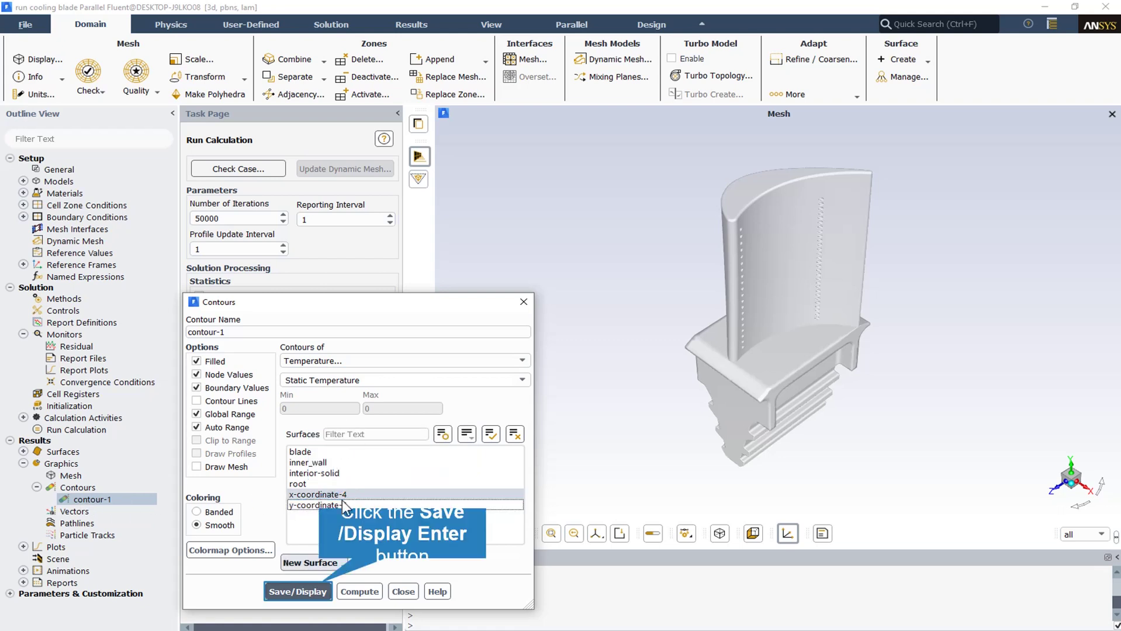
{"action": "left_click", "coordinate": [325, 592]}
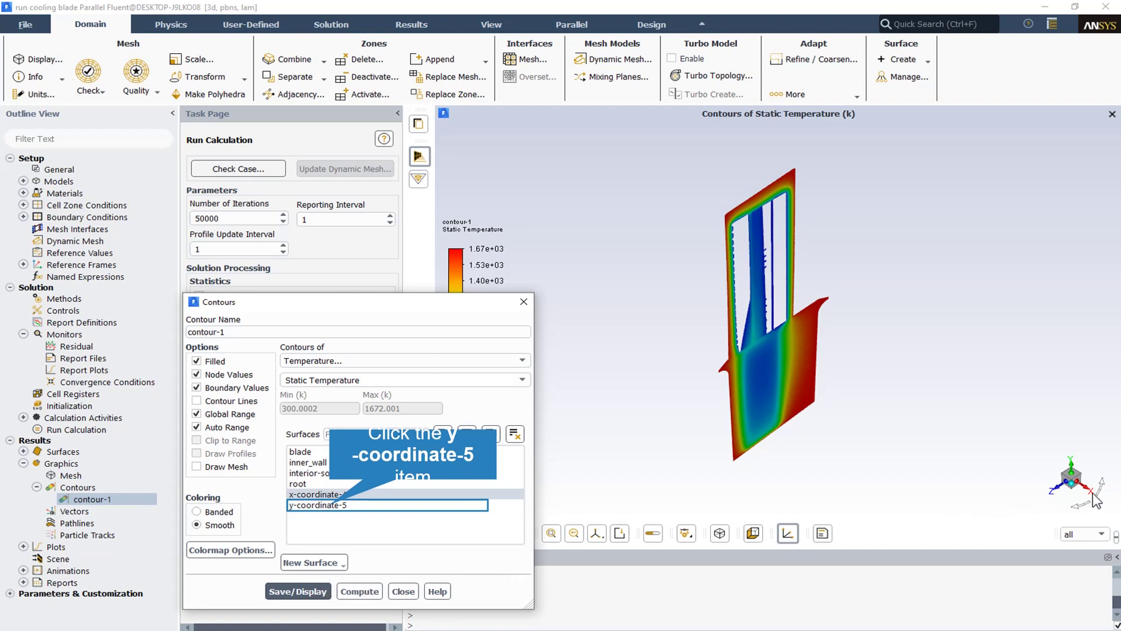
{"action": "left_click", "coordinate": [329, 506]}
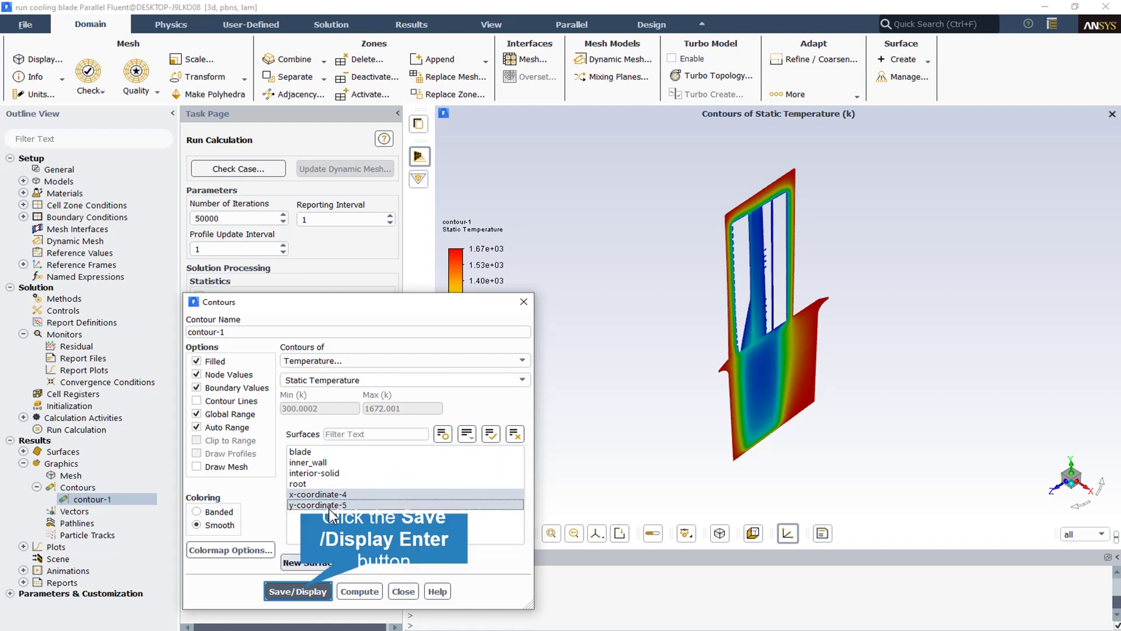
{"action": "left_click", "coordinate": [299, 588]}
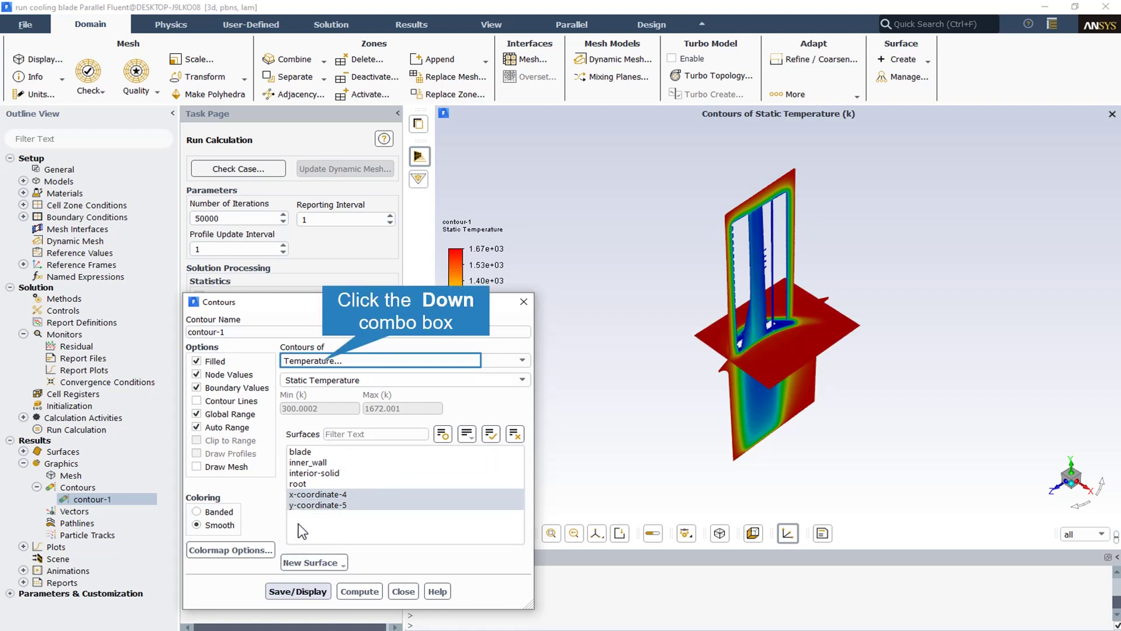
Step: Change contour-1 to Pressure and display the static pressure contours on both coordinate surfaces
{"action": "left_click", "coordinate": [310, 365]}
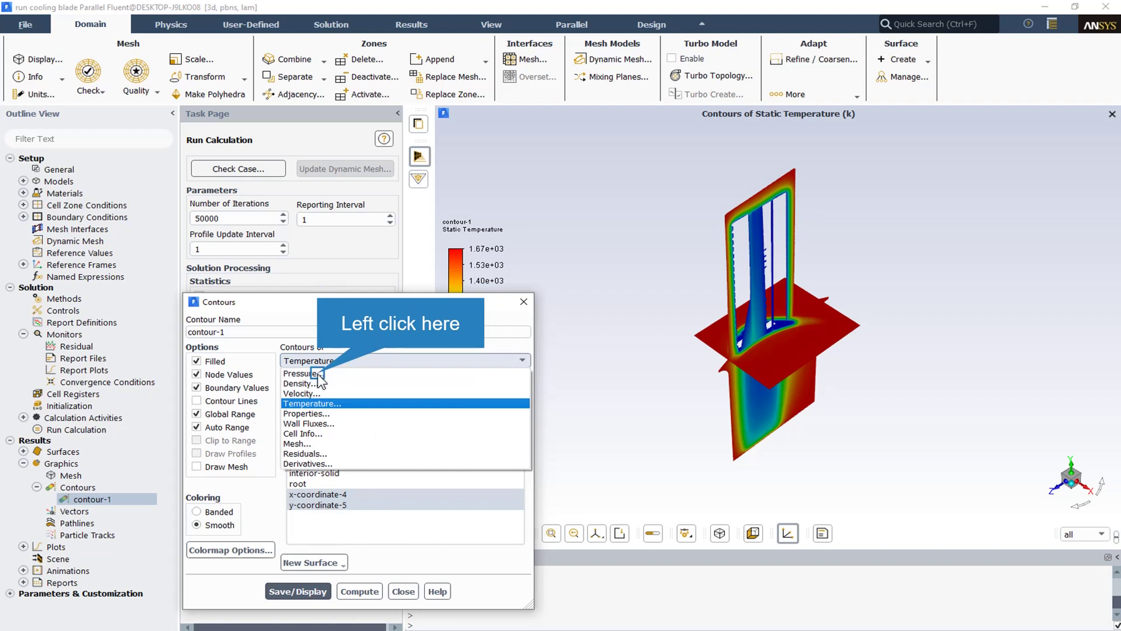
{"action": "left_click", "coordinate": [323, 375]}
{"action": "left_click", "coordinate": [299, 592]}
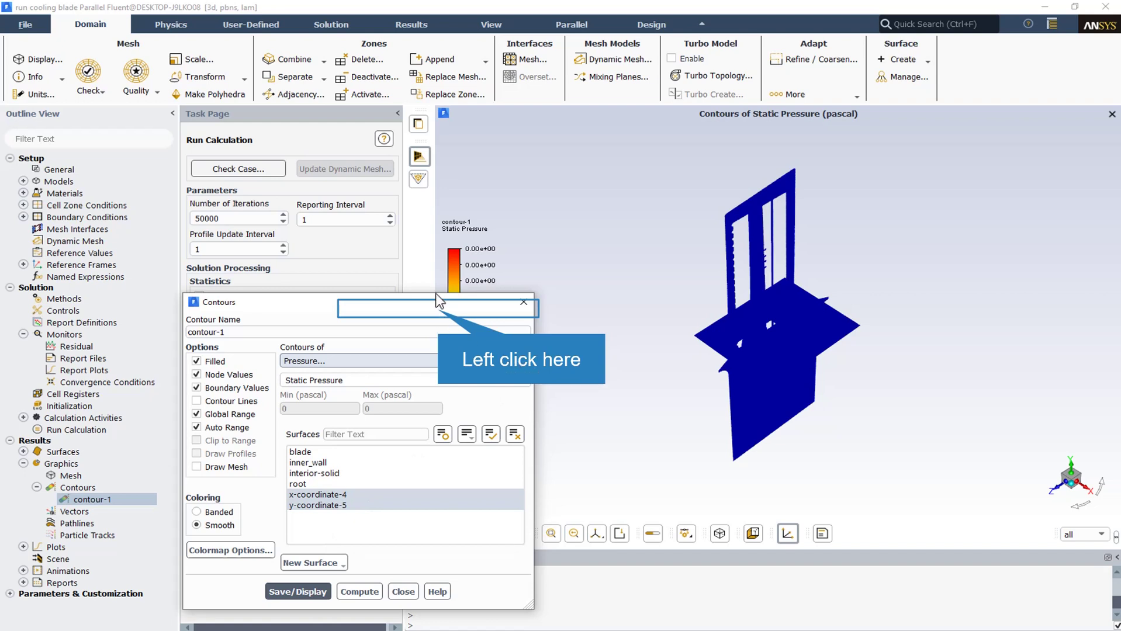
Step: Change contour-1 to Density and display the density contours on the x-coordinate-4 and y-coordinate-5 surfaces
{"action": "left_click_drag", "start_coordinate": [435, 311], "coordinate": [294, 170]}
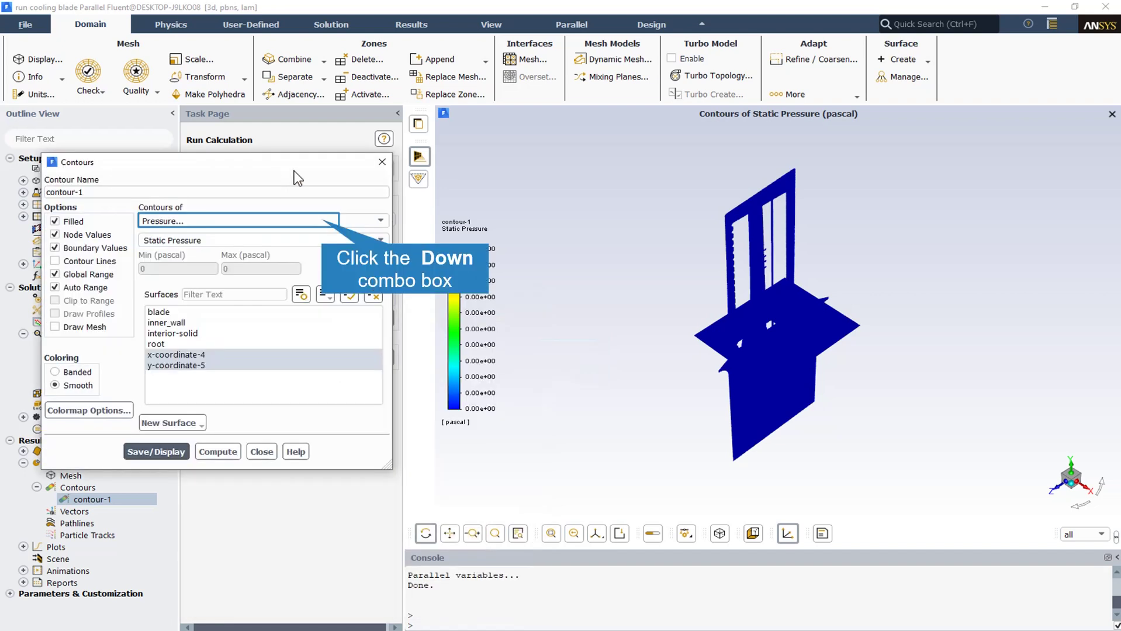
{"action": "left_click", "coordinate": [320, 221]}
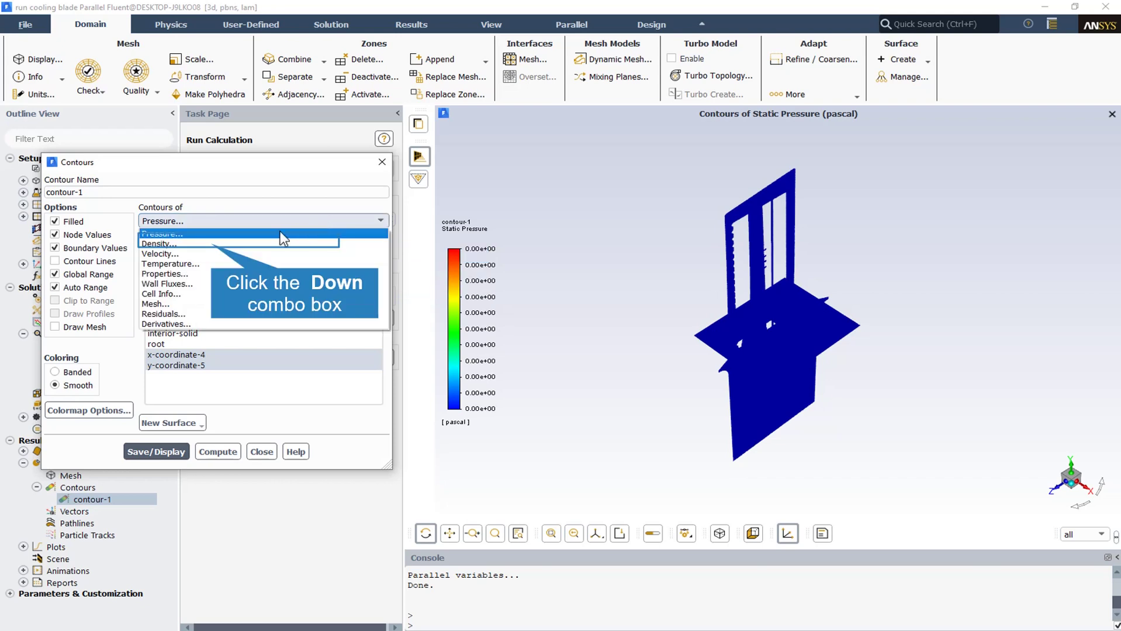
{"action": "left_click", "coordinate": [213, 245]}
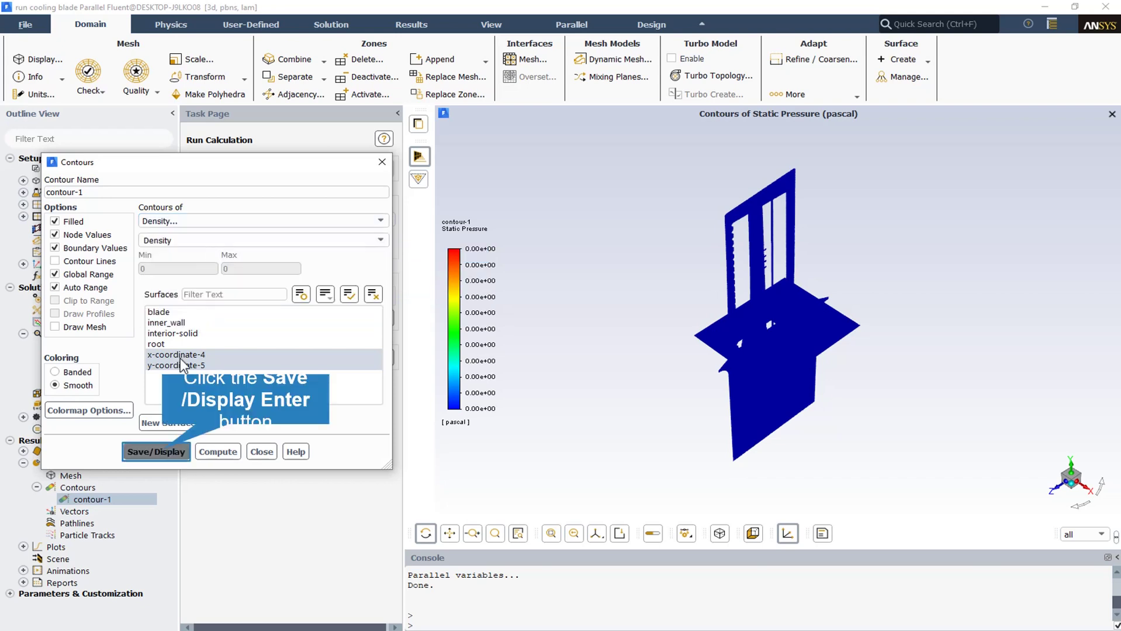
{"action": "left_click", "coordinate": [163, 451]}
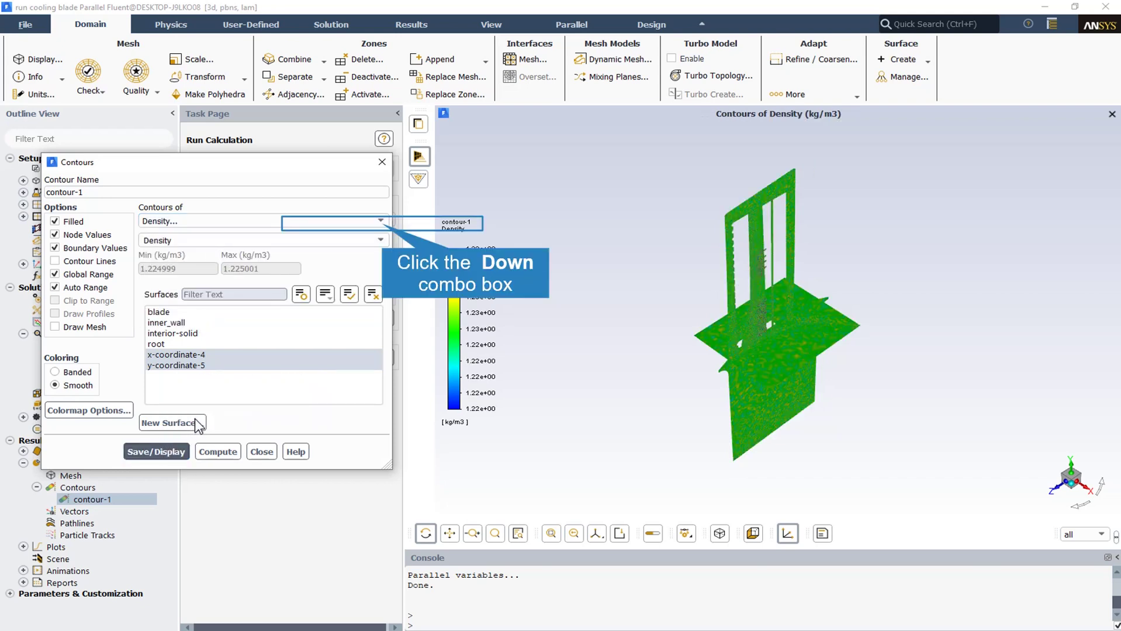
Step: Change contour-1 to Velocity and display the velocity magnitude on the two coordinate surfaces
{"action": "left_click", "coordinate": [380, 221]}
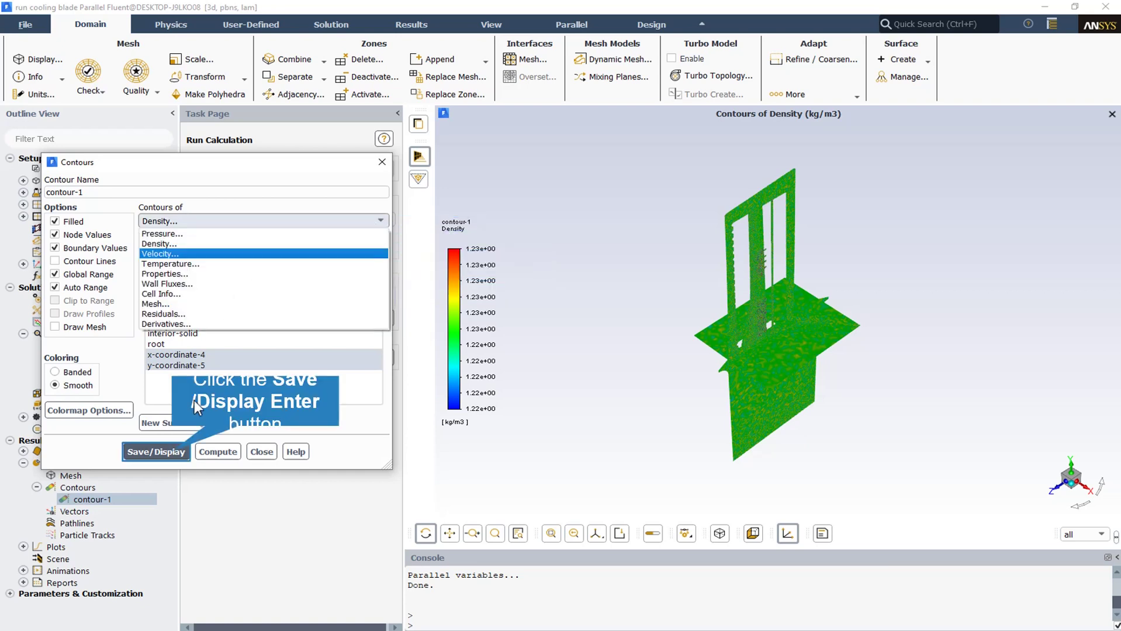
{"action": "left_click", "coordinate": [175, 257]}
{"action": "left_click", "coordinate": [155, 452]}
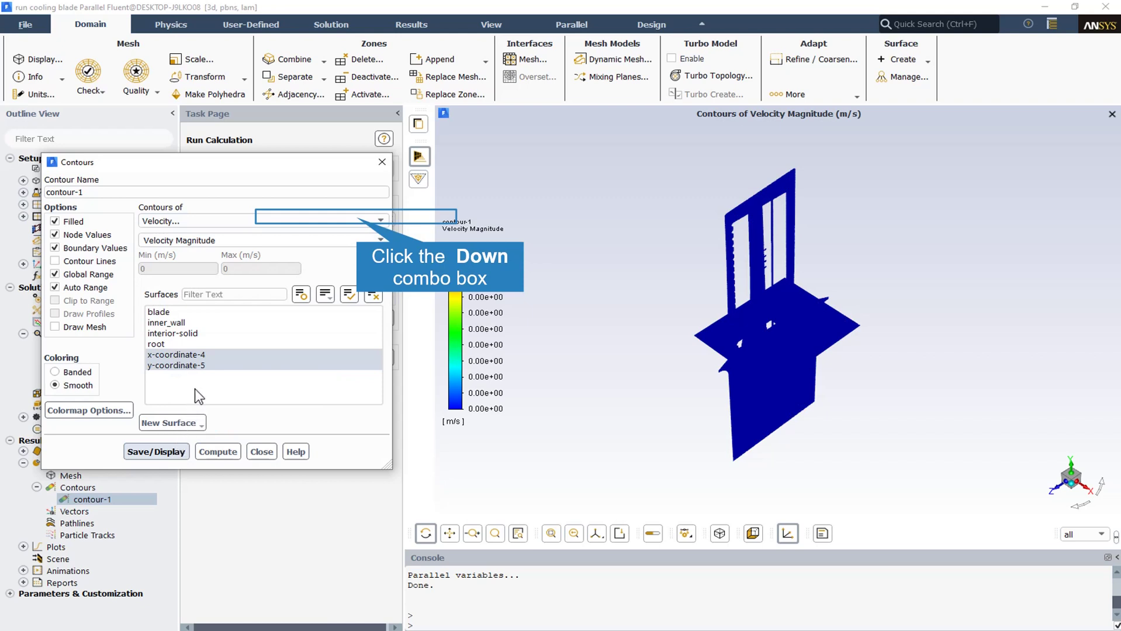
Step: Change contour-1 to Temperature and display the static temperature on both coordinate surfaces
{"action": "left_click", "coordinate": [361, 222]}
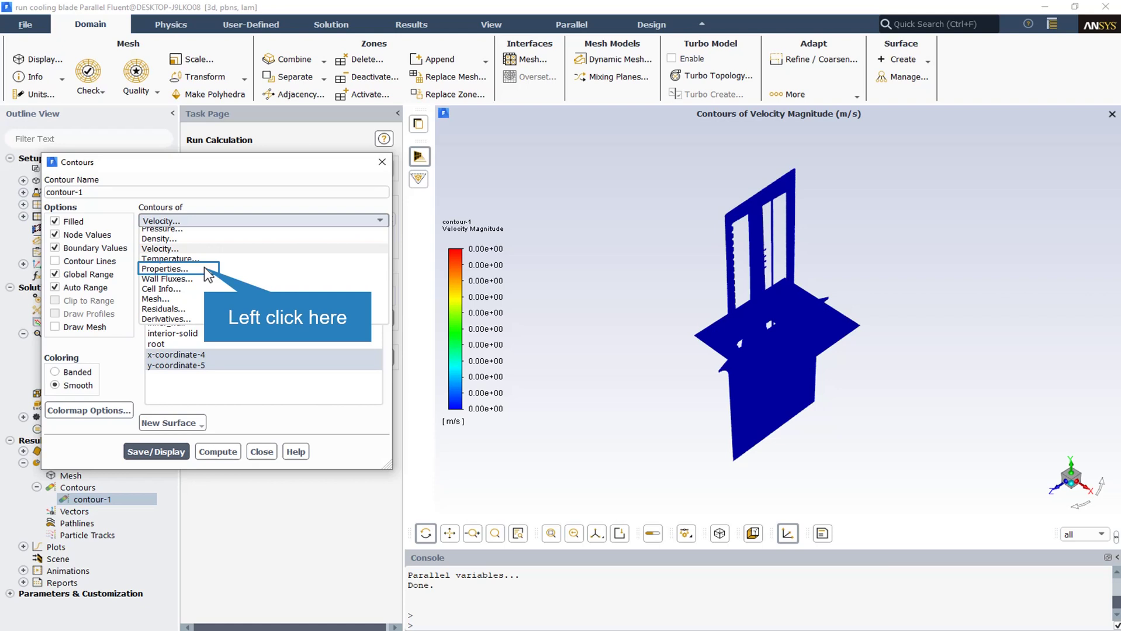
{"action": "left_click", "coordinate": [176, 259]}
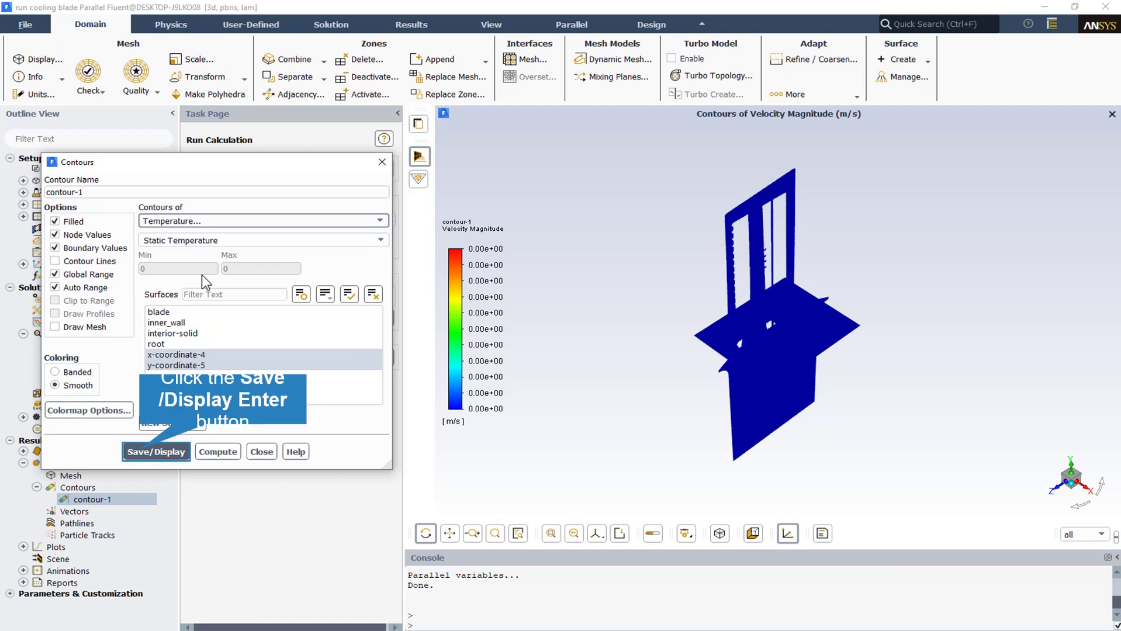
{"action": "left_click", "coordinate": [158, 452]}
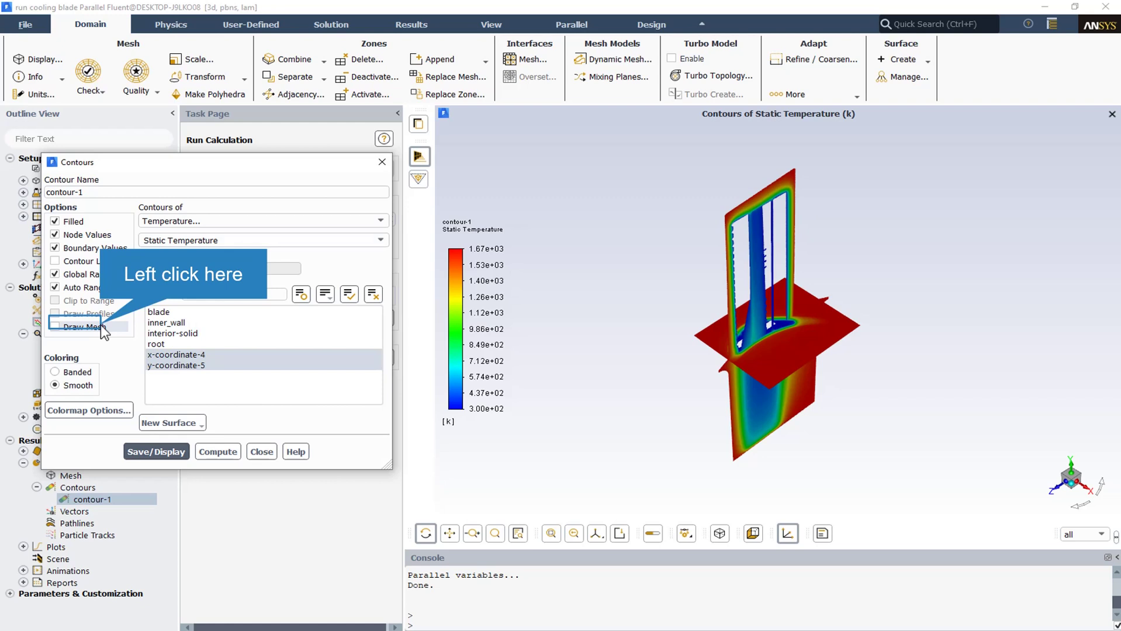
Step: Enable mesh drawing for contour-1 and display the mesh faces of the blade, inner_wall and root surfaces
{"action": "left_click", "coordinate": [103, 328]}
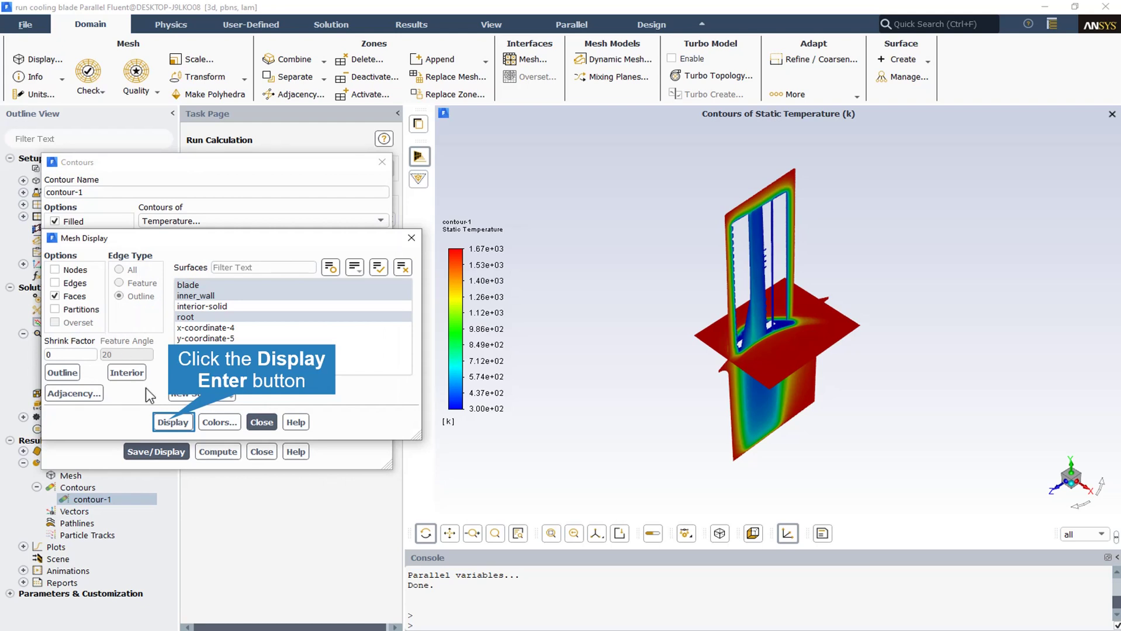
{"action": "left_click", "coordinate": [169, 423]}
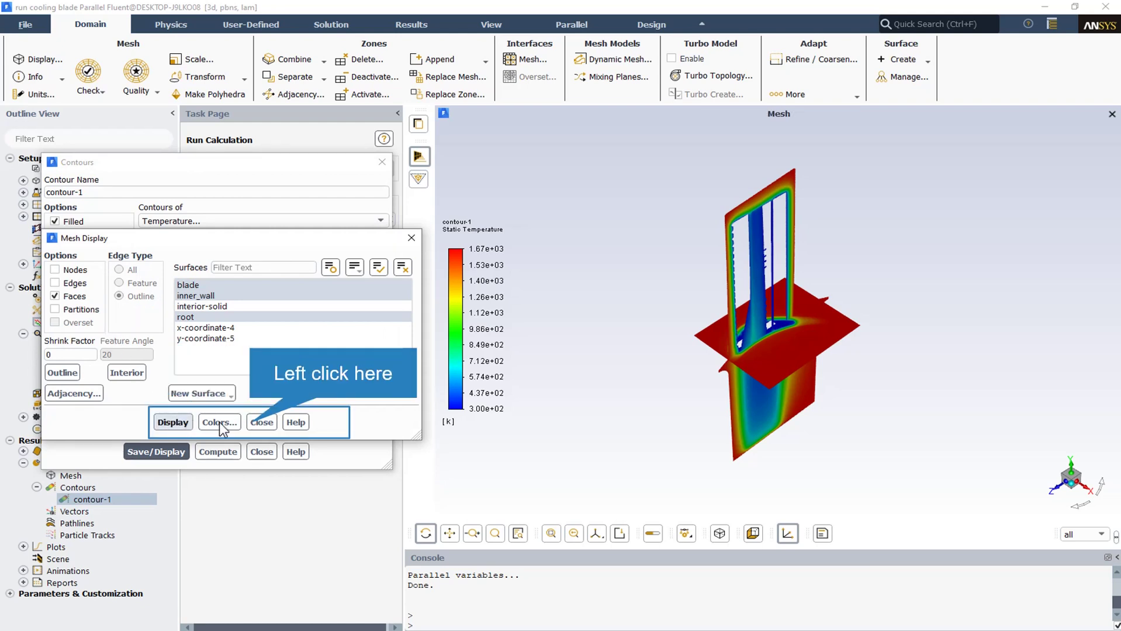
{"action": "left_click", "coordinate": [252, 425]}
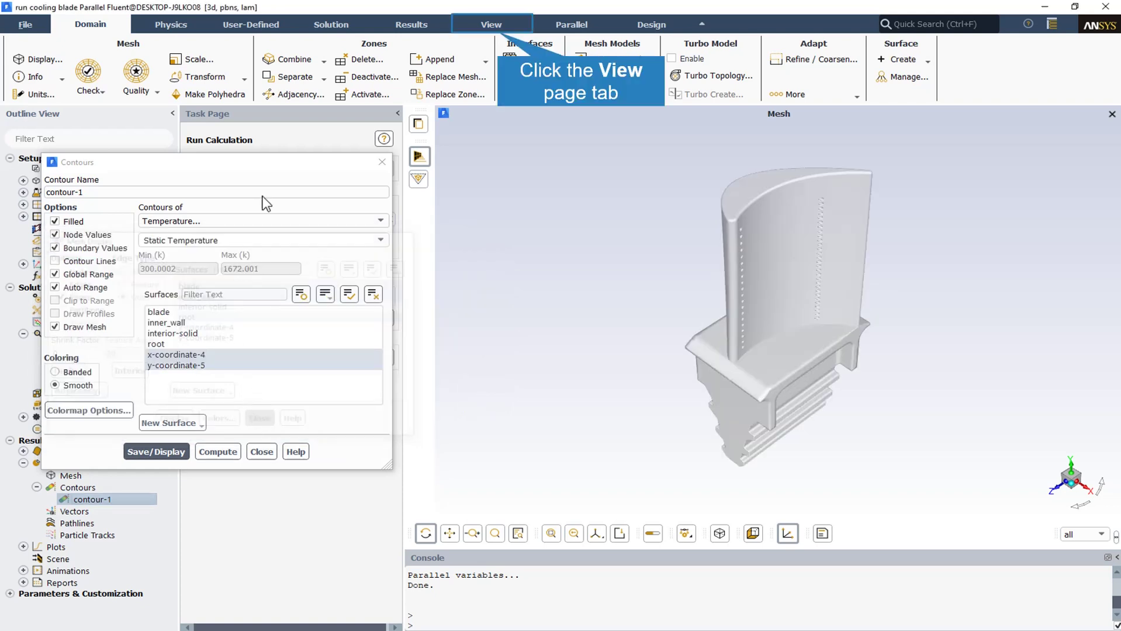
Step: In the scene composition, turn off nodes, lines, perimeter edges, edges and lighting for the blade, inner_wall and root geometries and apply
{"action": "left_click", "coordinate": [492, 29]}
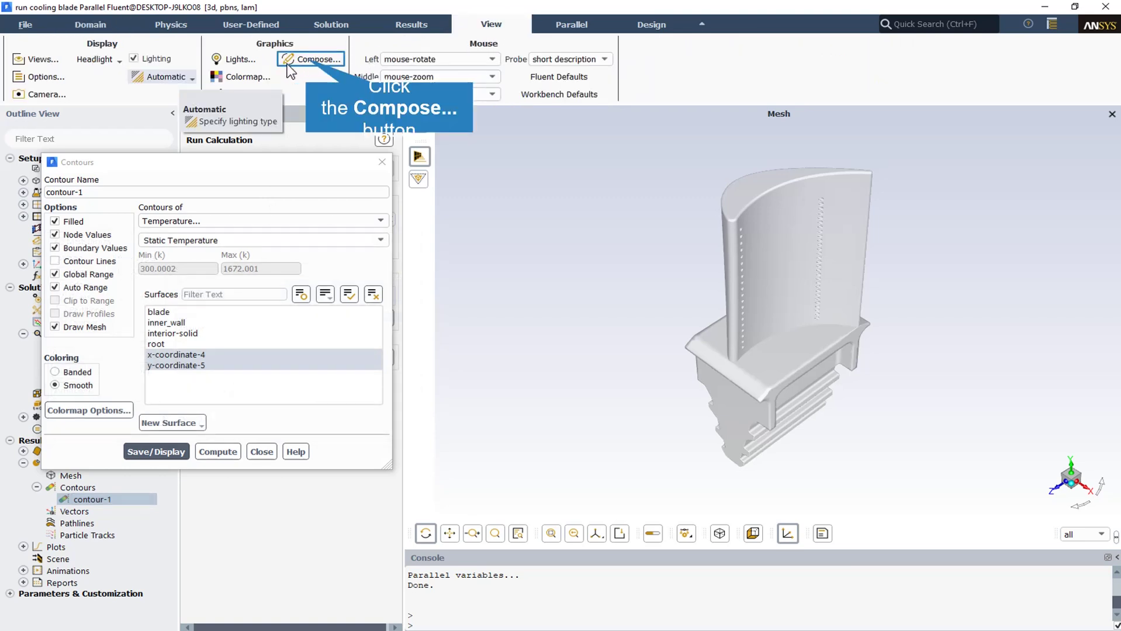
{"action": "left_click", "coordinate": [311, 59]}
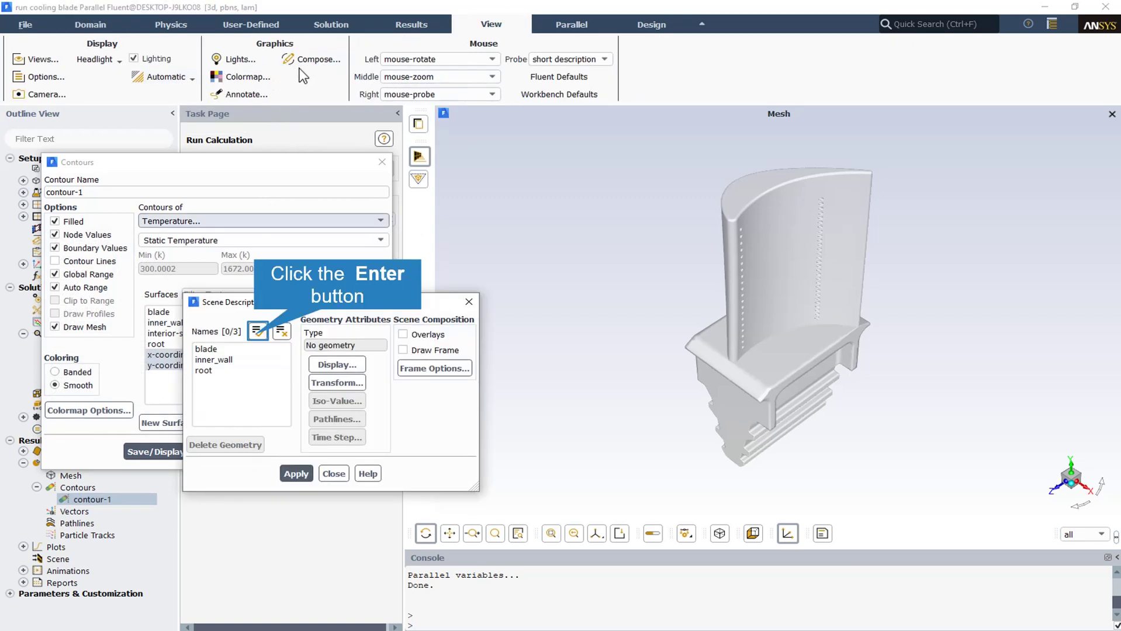
{"action": "left_click", "coordinate": [257, 331]}
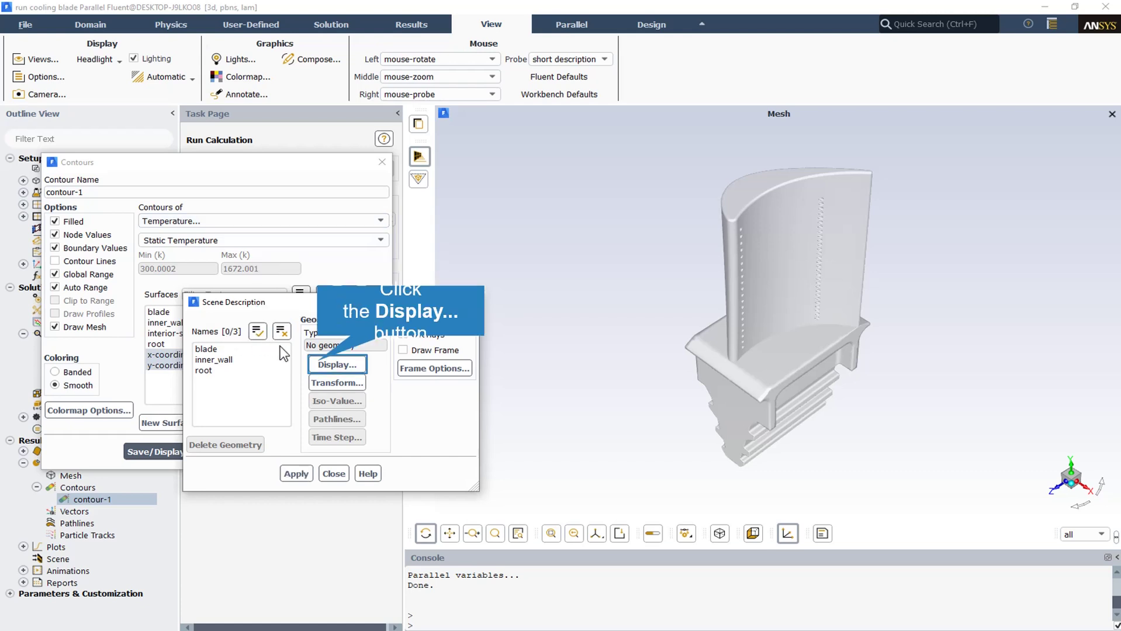
{"action": "left_click", "coordinate": [318, 365]}
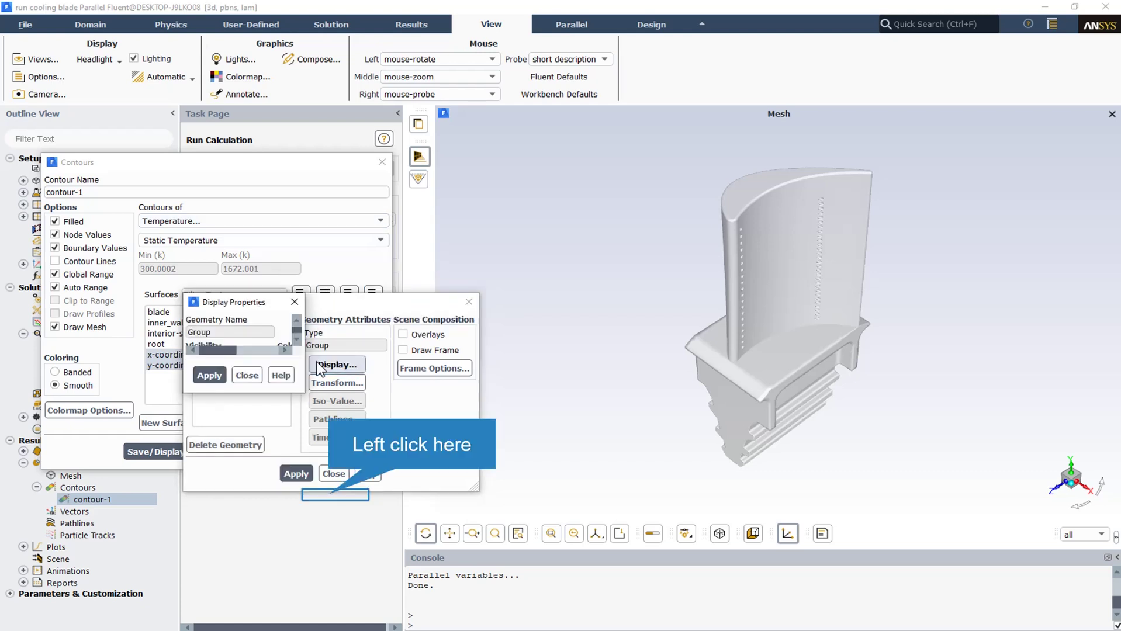
{"action": "left_click", "coordinate": [334, 495]}
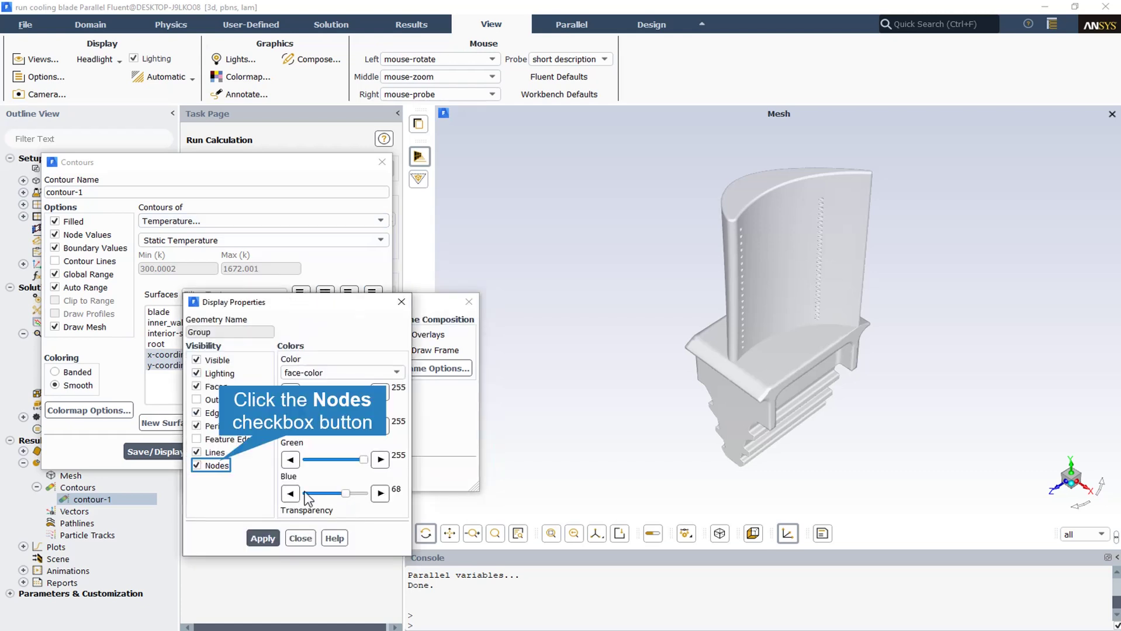
{"action": "left_click", "coordinate": [217, 465]}
{"action": "left_click", "coordinate": [215, 453]}
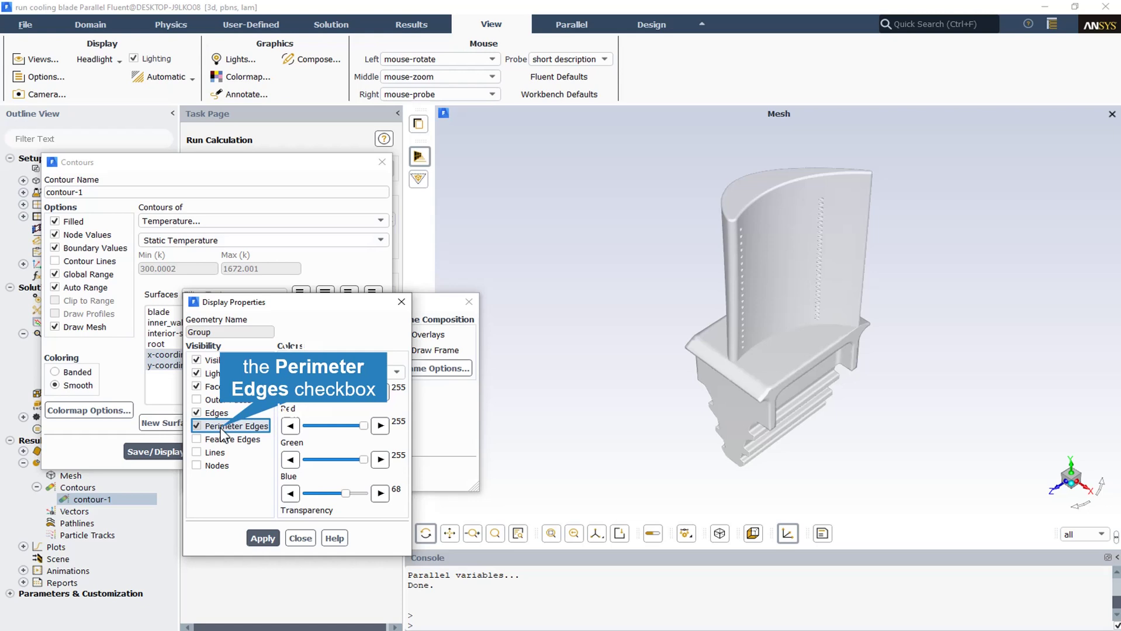
{"action": "left_click", "coordinate": [222, 430]}
{"action": "left_click", "coordinate": [217, 413]}
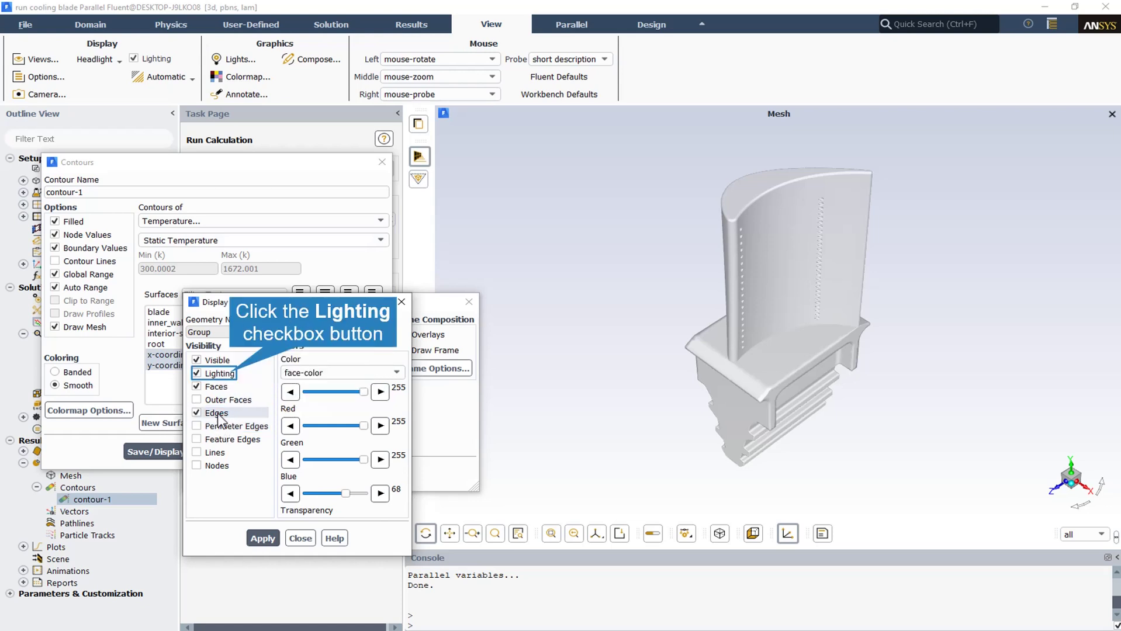
{"action": "left_click", "coordinate": [228, 376]}
{"action": "double_click", "coordinate": [229, 365]}
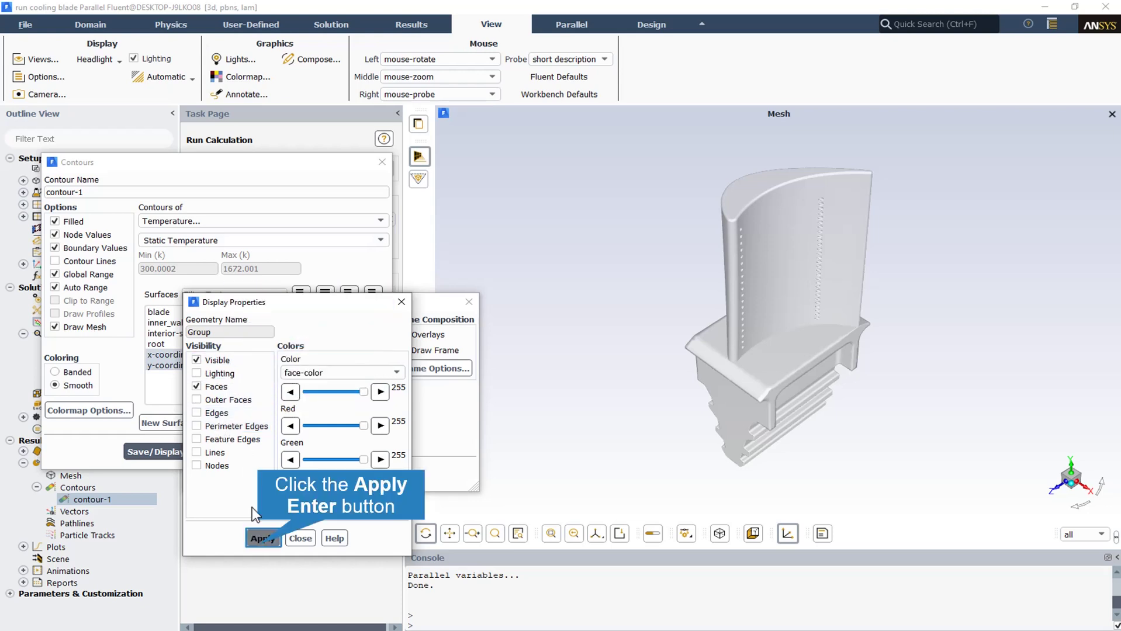
{"action": "left_click", "coordinate": [261, 538]}
Step: Turn lighting back on for the mesh geometry group, apply it, and close the display properties and scene description
{"action": "left_click", "coordinate": [217, 373]}
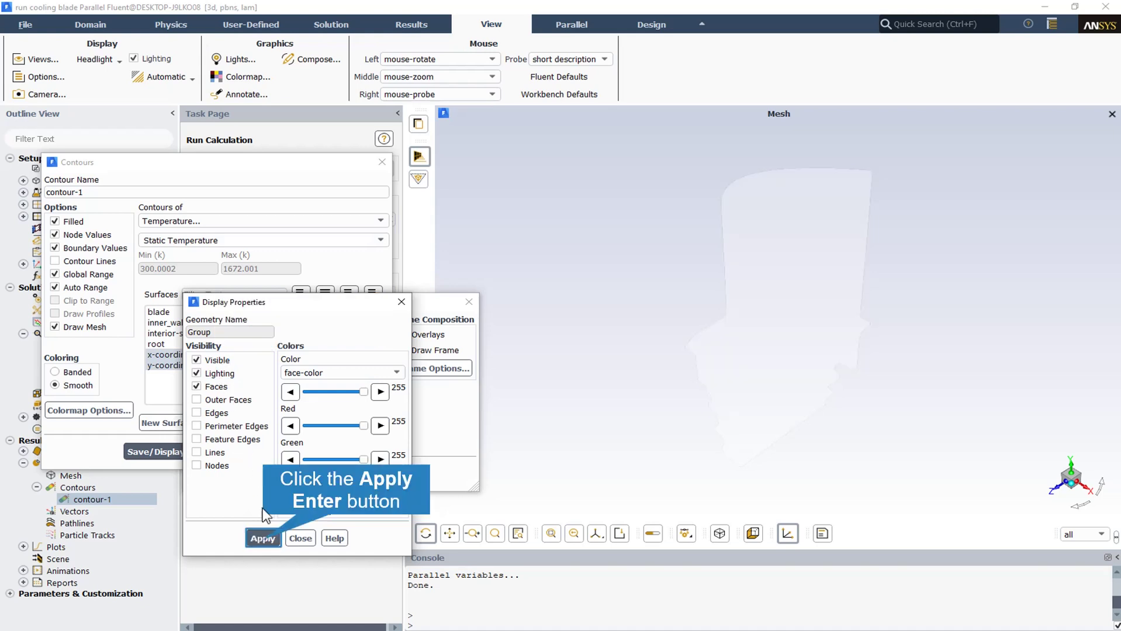
{"action": "left_click", "coordinate": [264, 538]}
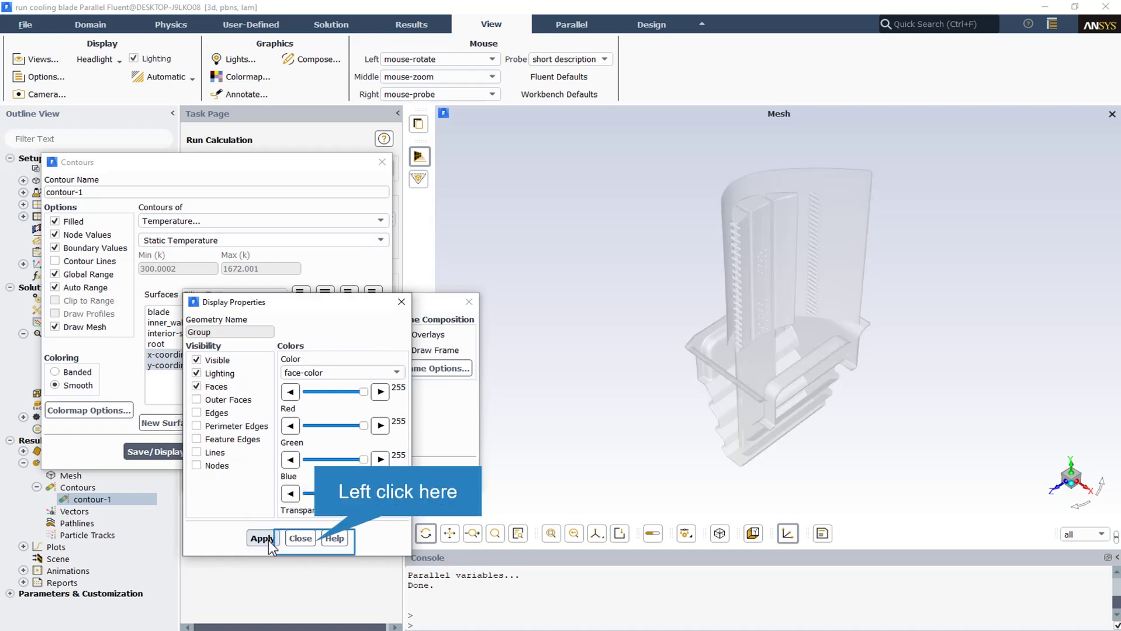
{"action": "left_click", "coordinate": [310, 541]}
{"action": "left_click", "coordinate": [334, 478]}
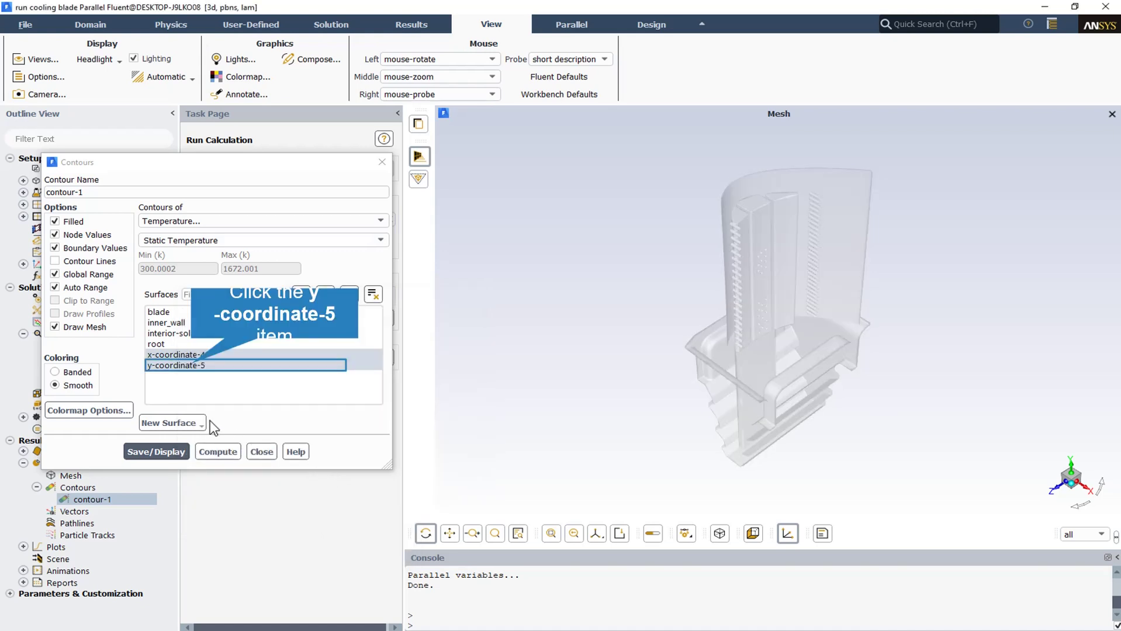
Step: Display contour-1's static temperature with the mesh on x-coordinate-4 alone, and again on y-coordinate-5 alone
{"action": "left_click", "coordinate": [194, 367]}
{"action": "left_click", "coordinate": [153, 451]}
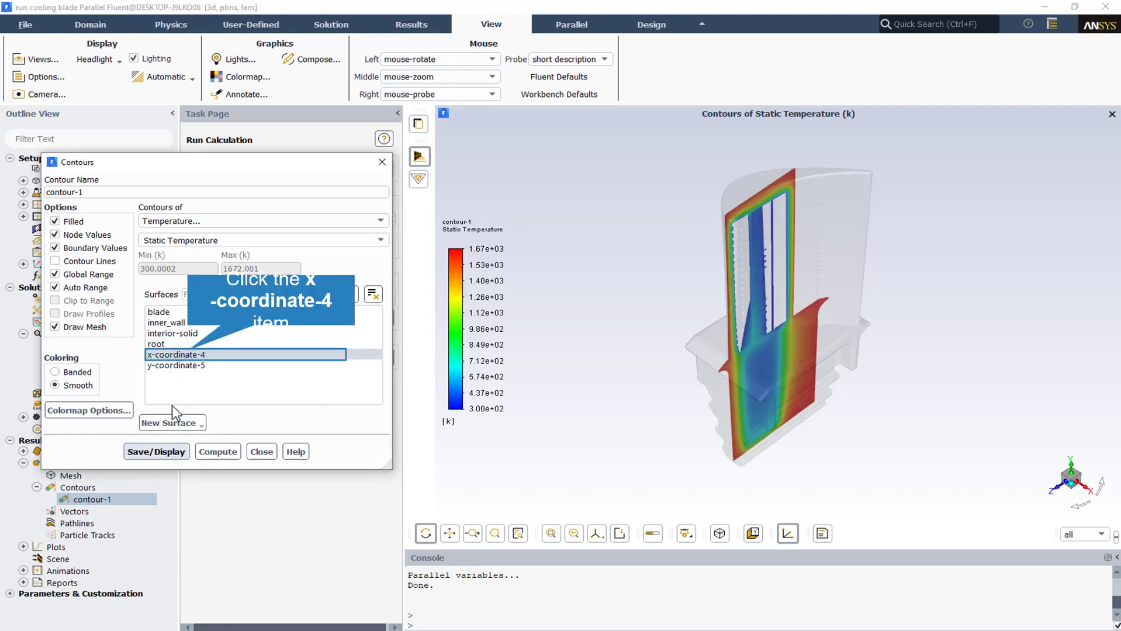
{"action": "left_click", "coordinate": [188, 355]}
{"action": "left_click", "coordinate": [187, 365]}
{"action": "left_click", "coordinate": [170, 453]}
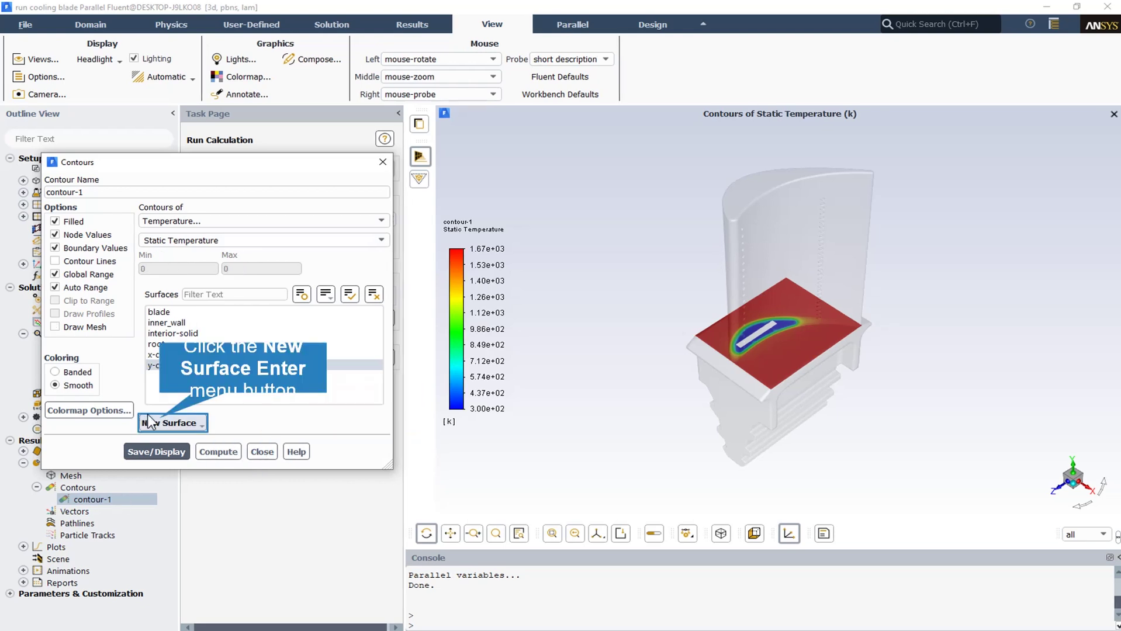
Step: Define a new iso-surface of constant Mesh X-Coordinate, compute its range and keep the iso-value at 0 m
{"action": "left_click", "coordinate": [163, 422]}
{"action": "left_click", "coordinate": [176, 504]}
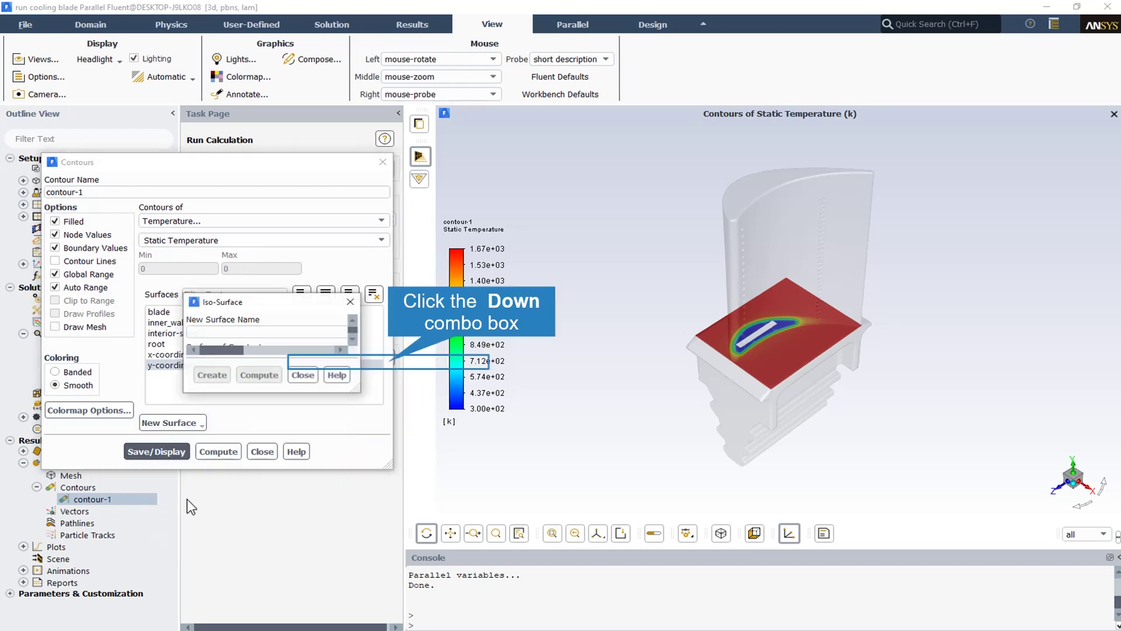
{"action": "left_click", "coordinate": [391, 359]}
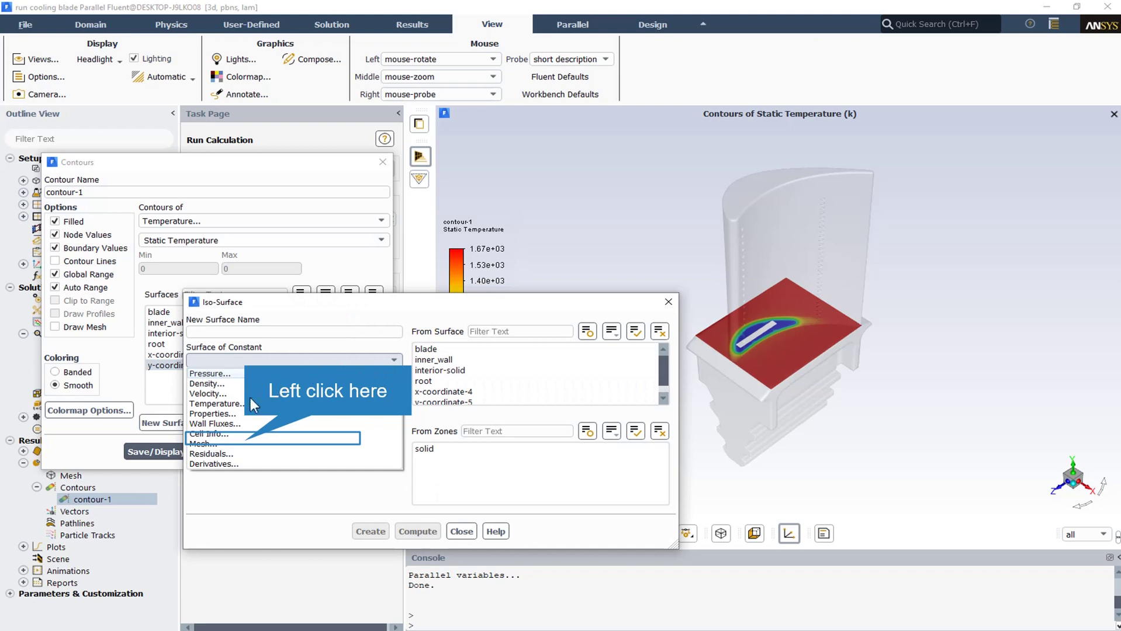
{"action": "left_click", "coordinate": [245, 443]}
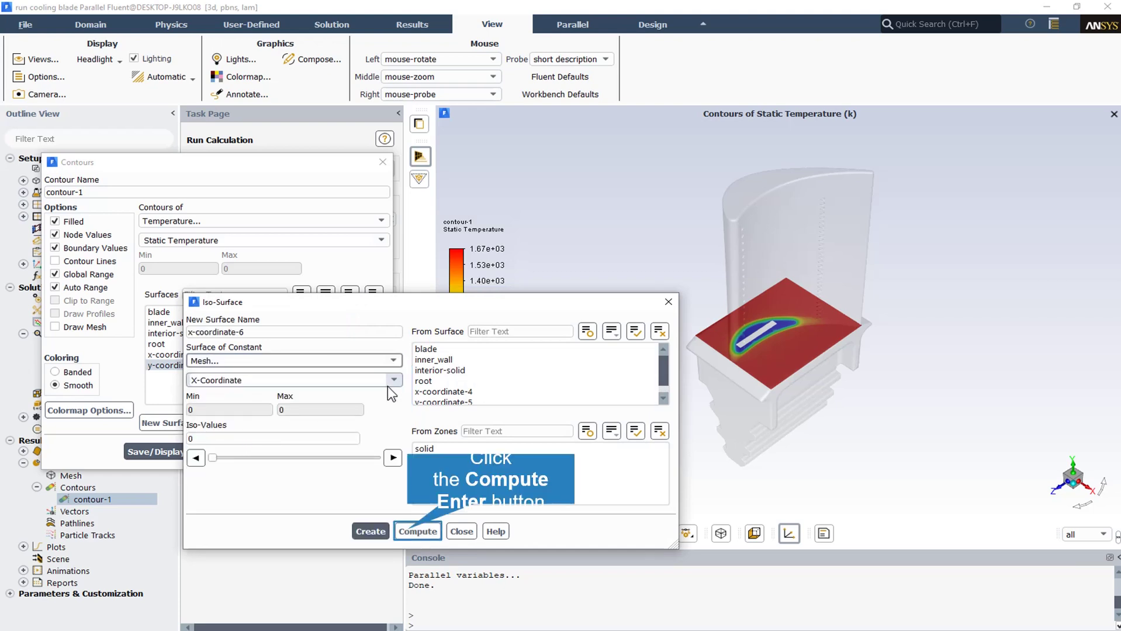
{"action": "left_click", "coordinate": [416, 531]}
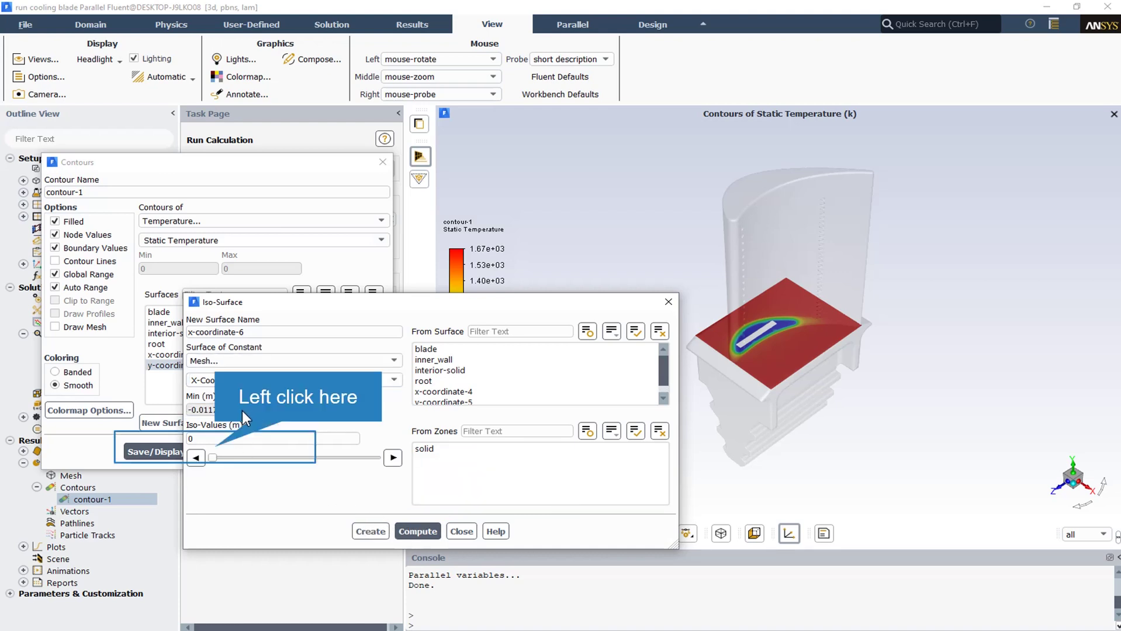
{"action": "left_click", "coordinate": [216, 440]}
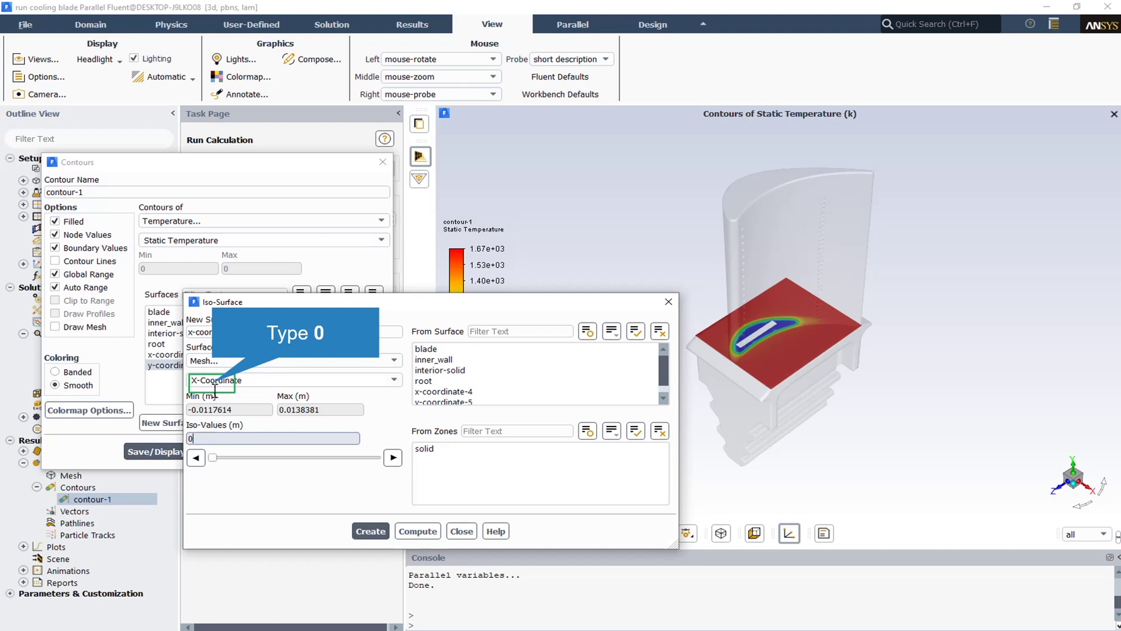
{"action": "type", "text": "0"}
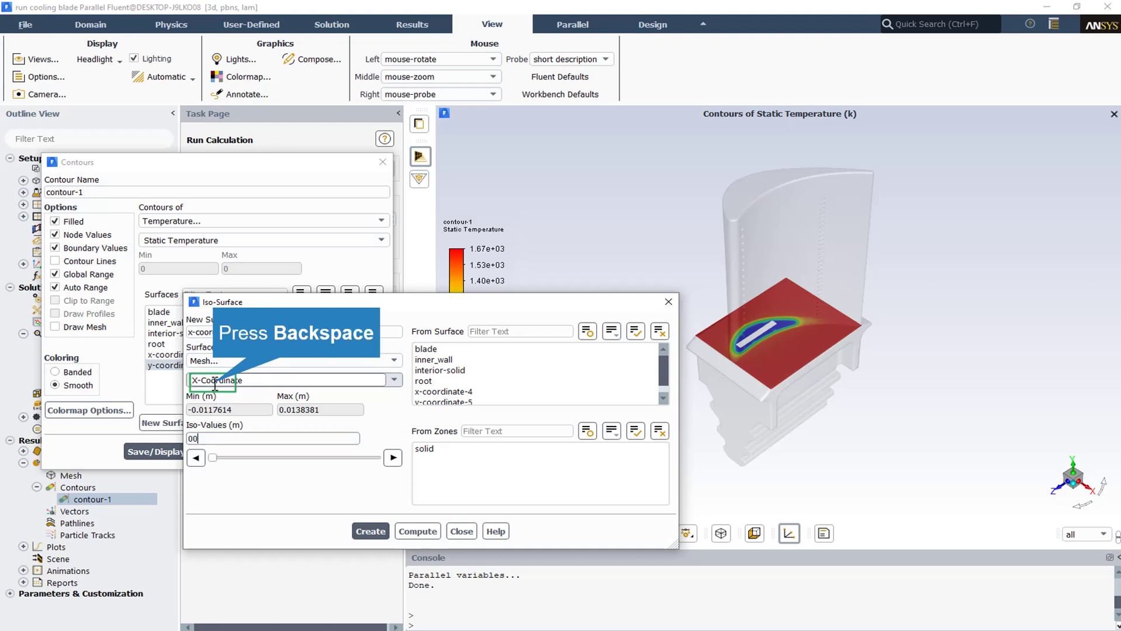
{"action": "key", "text": "BackSpace"}
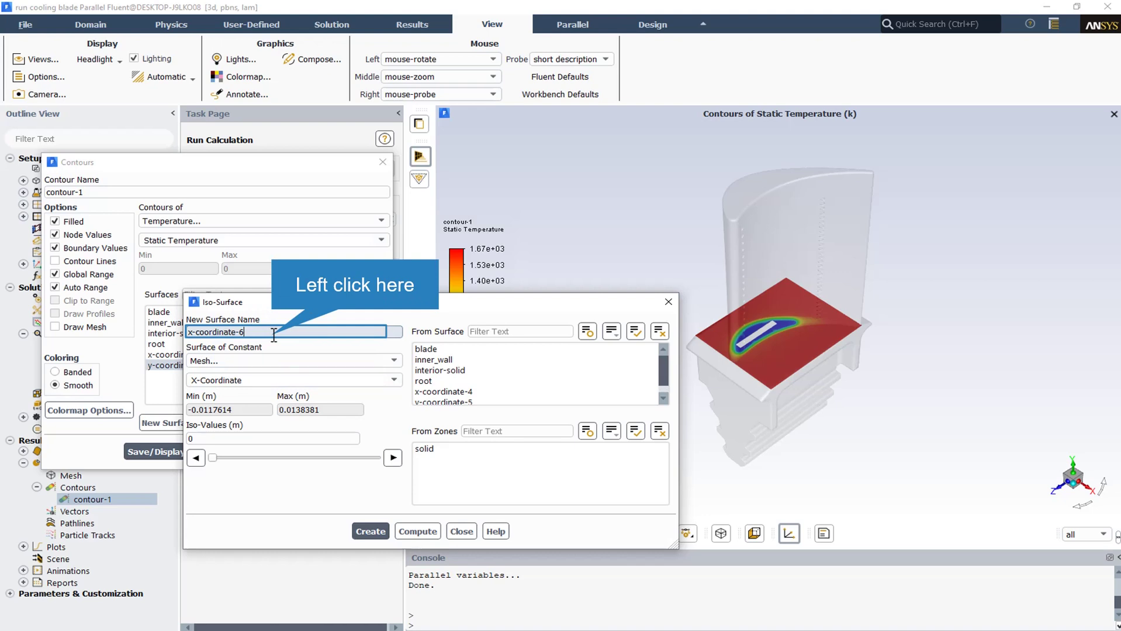
Step: Name the new iso-surface x-0, create it and close the iso-surface definition
{"action": "left_click", "coordinate": [196, 332]}
{"action": "key", "text": "BackSpace"}
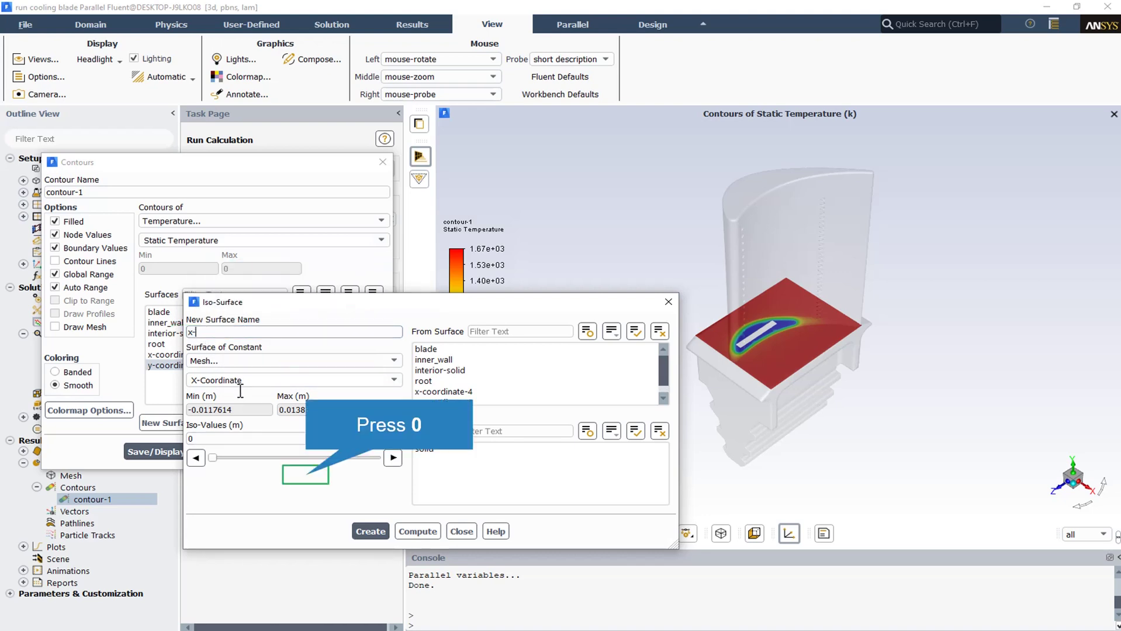
{"action": "type", "text": "0"}
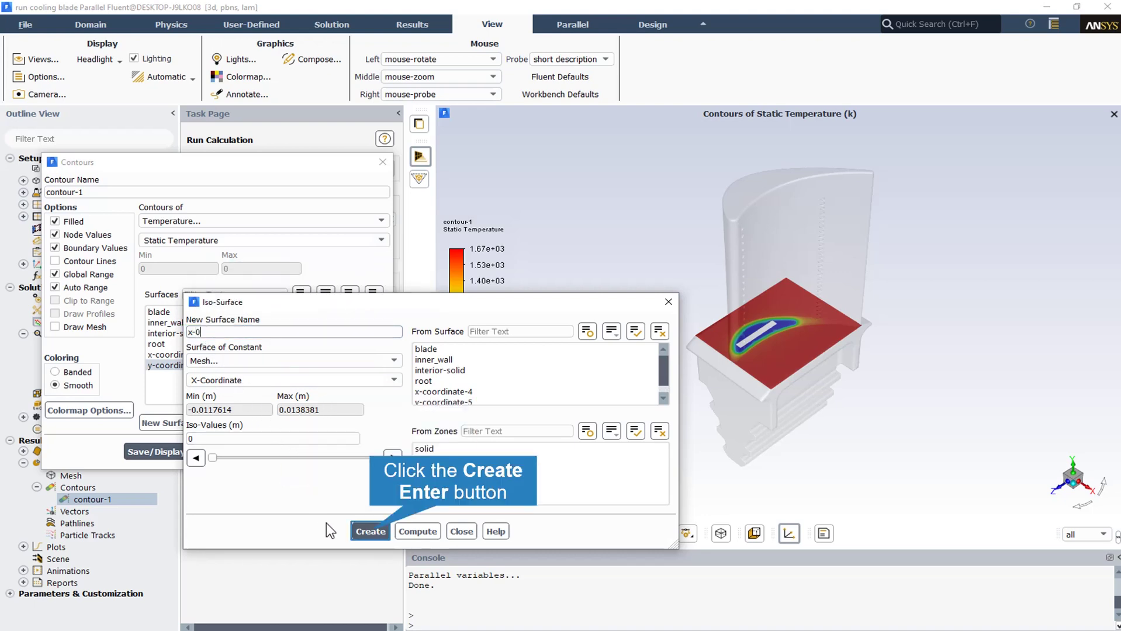
{"action": "left_click", "coordinate": [370, 533]}
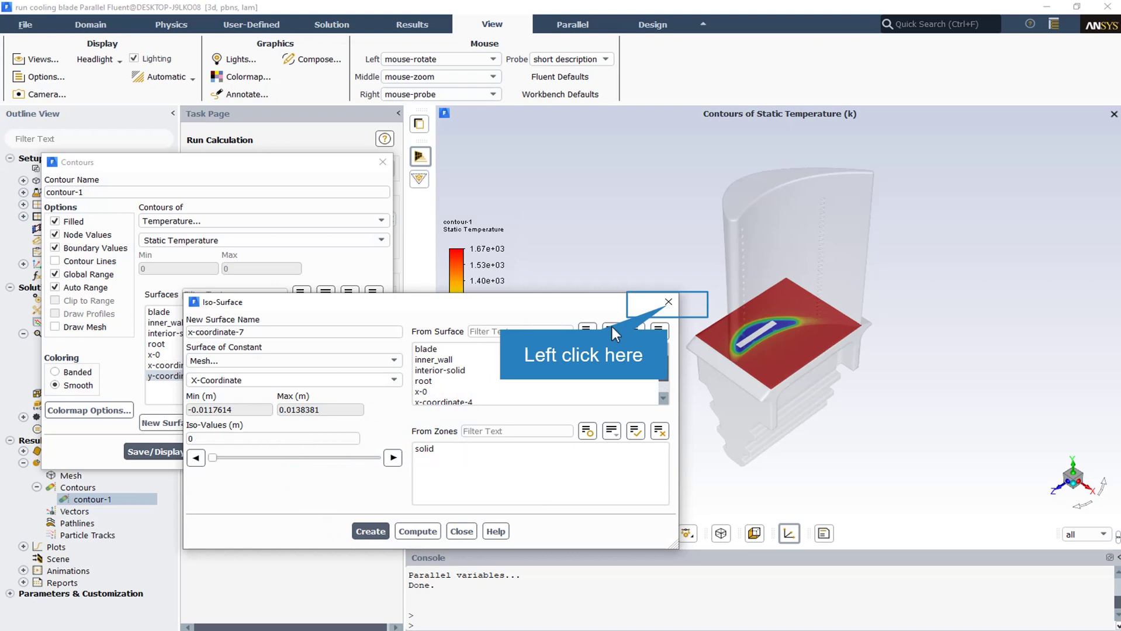
{"action": "left_click", "coordinate": [668, 302]}
Step: Select x-0 as the only surface for contour-1's static temperature
{"action": "left_click", "coordinate": [155, 355]}
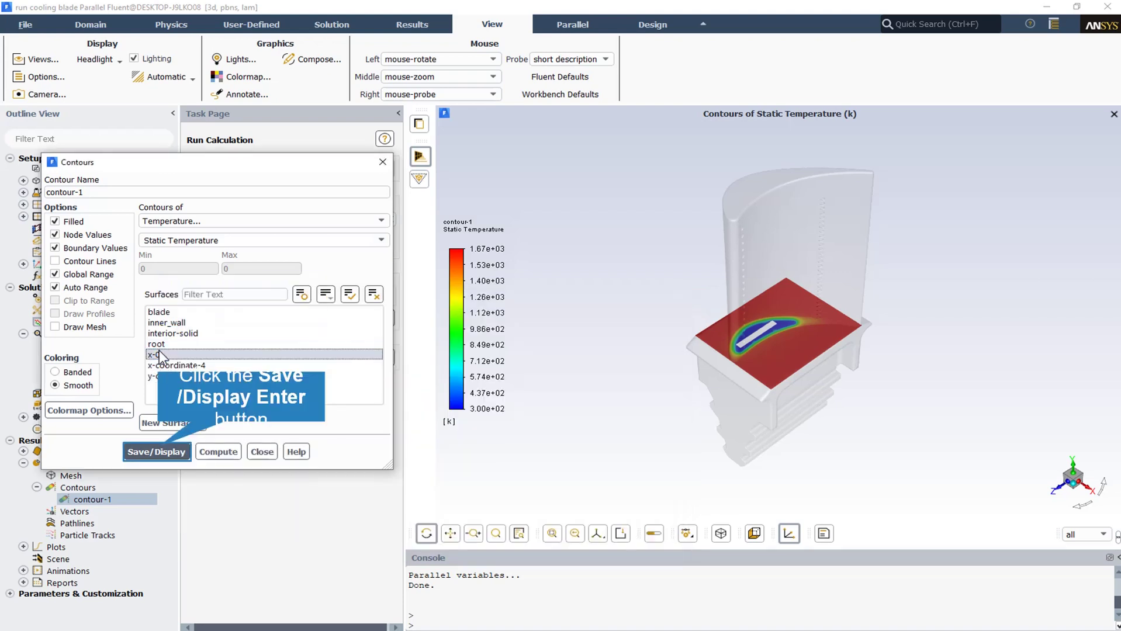